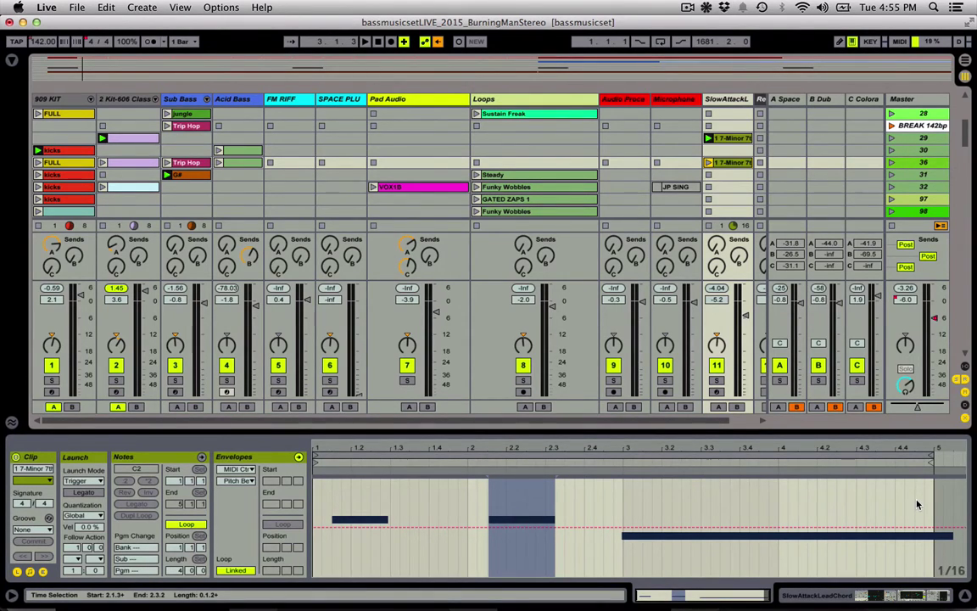
# Switch to Arrangement View to show the bassmusicset song timeline.
pyautogui.press('Tab')
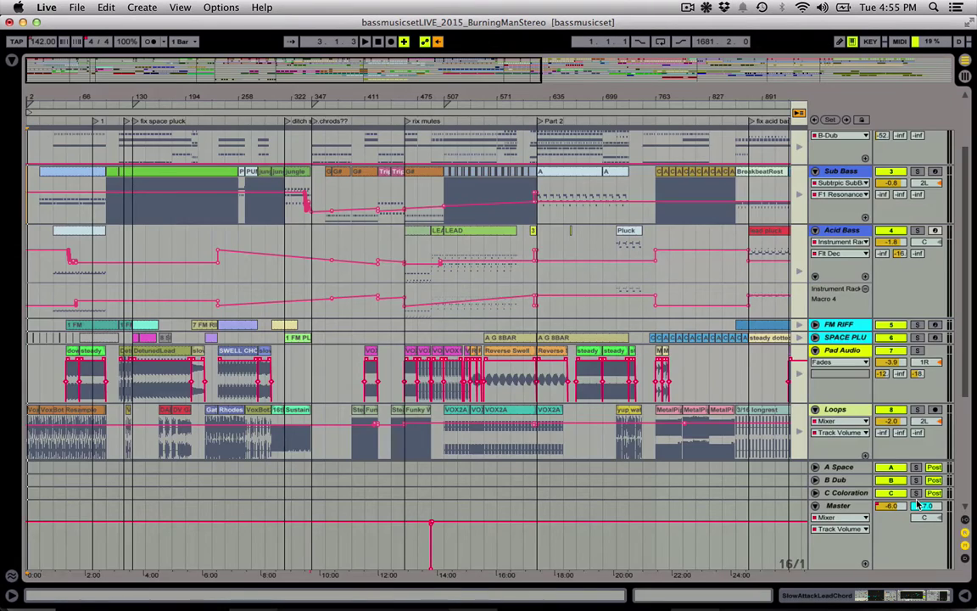
# Return to Session View with its clip grid and mixer.
pyautogui.press('Tab')
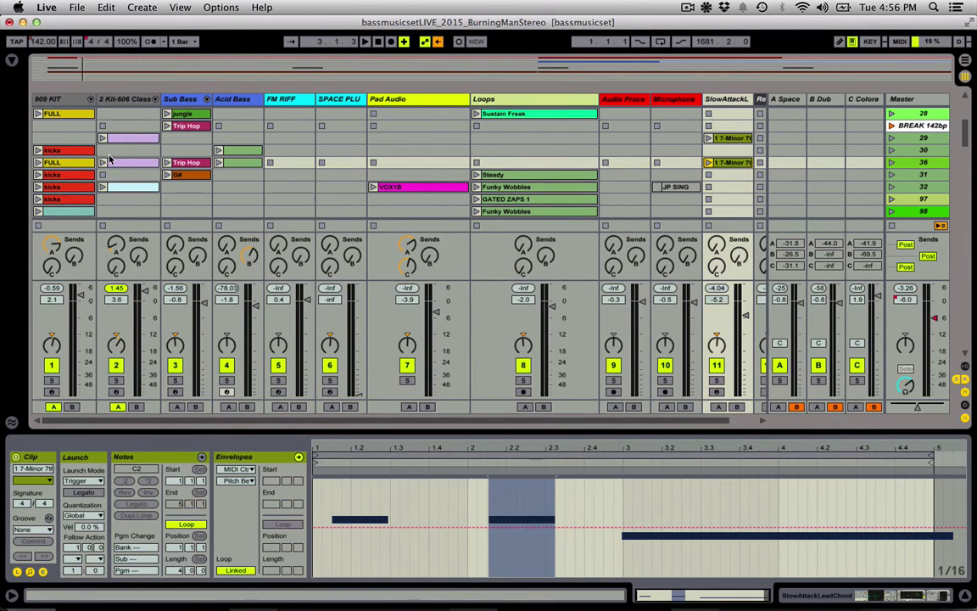
# Select the 909 KIT kicks, 2 Kit-606 and Sub Bass G# clips and launch them together.
pyautogui.click(57, 150)
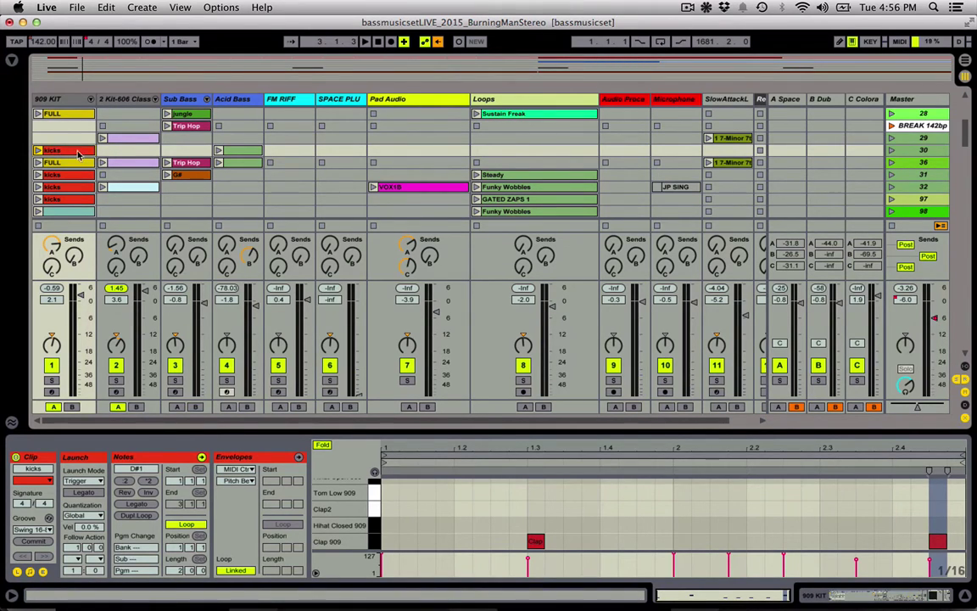
pyautogui.keyDown('shift'); pyautogui.click(123, 138); pyautogui.keyUp('shift')
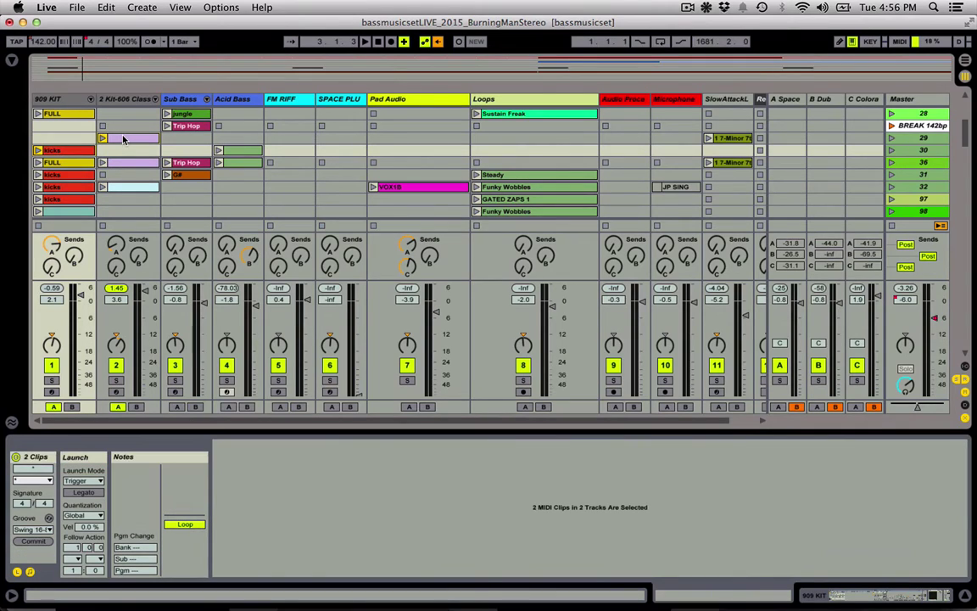
pyautogui.keyDown('super'); pyautogui.click(188, 176); pyautogui.keyUp('super')
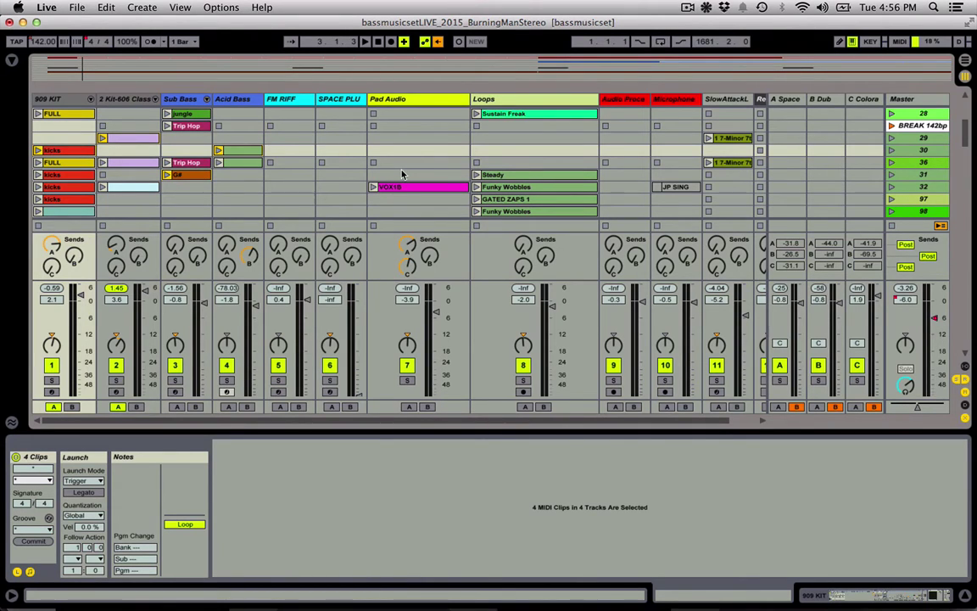
pyautogui.press('space')
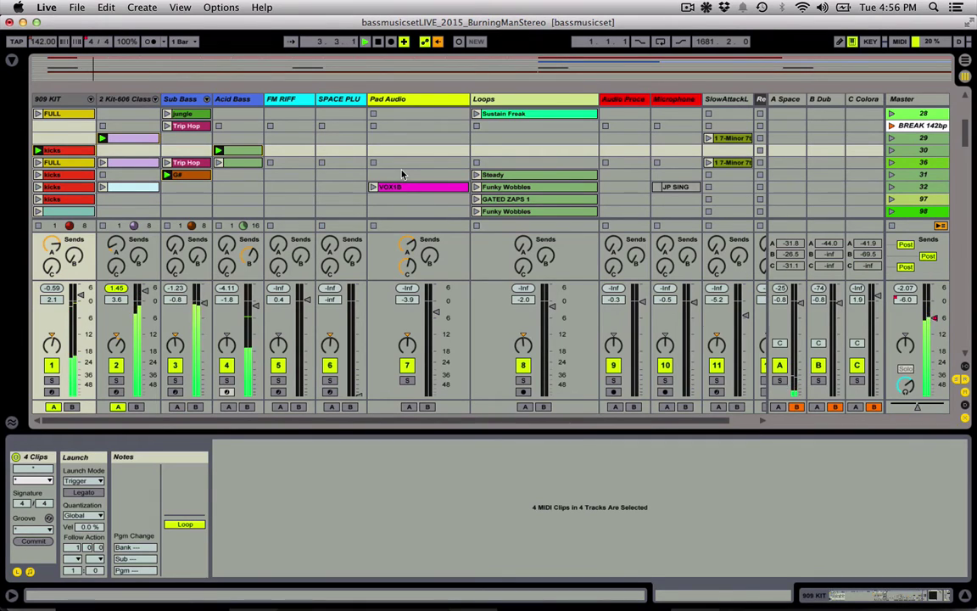
pyautogui.click(230, 101)
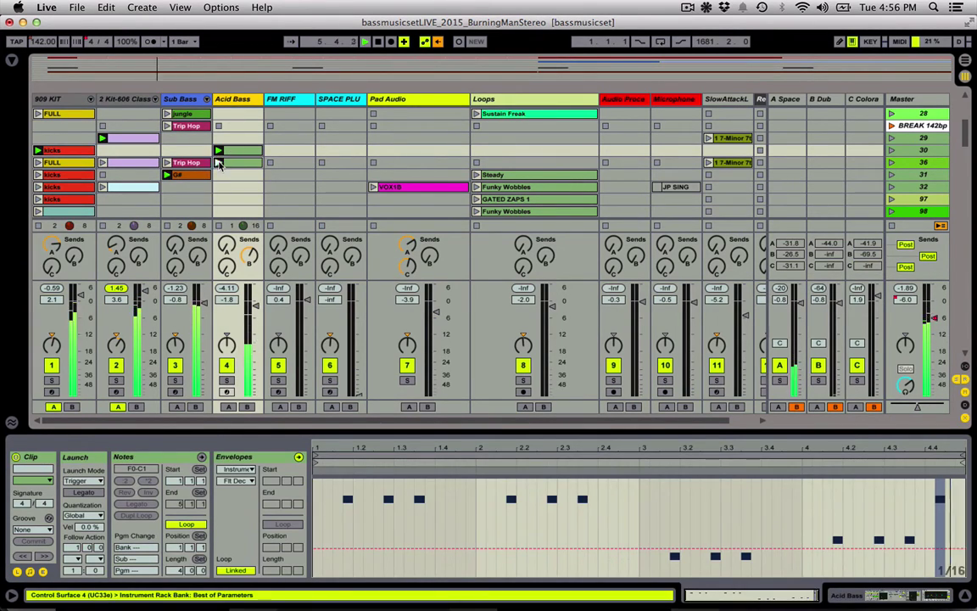
# Show the Acid Bass track's devices and stop the Sub Bass G# clip.
pyautogui.doubleClick(228, 98)
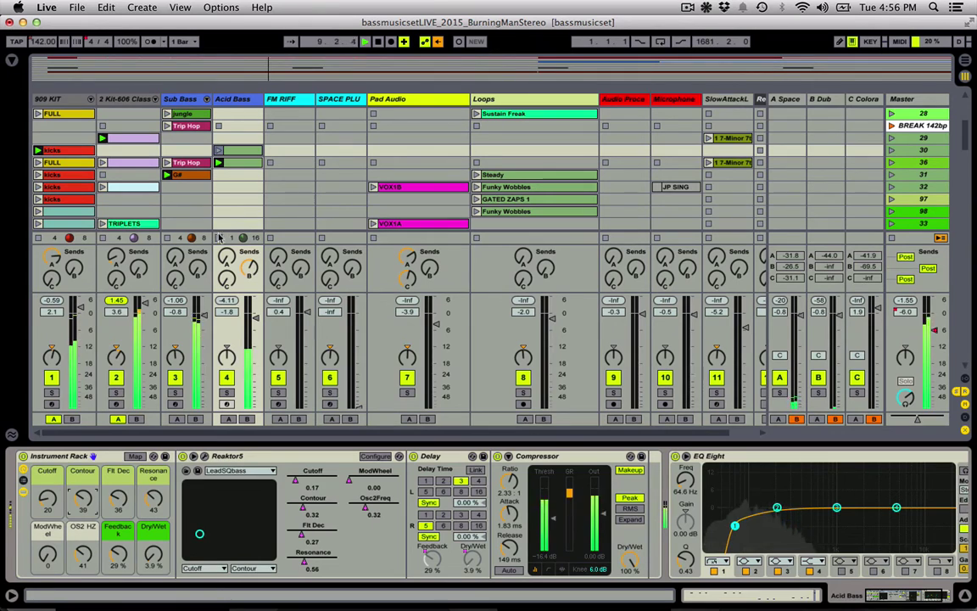
pyautogui.click(172, 242)
pyautogui.click(167, 224)
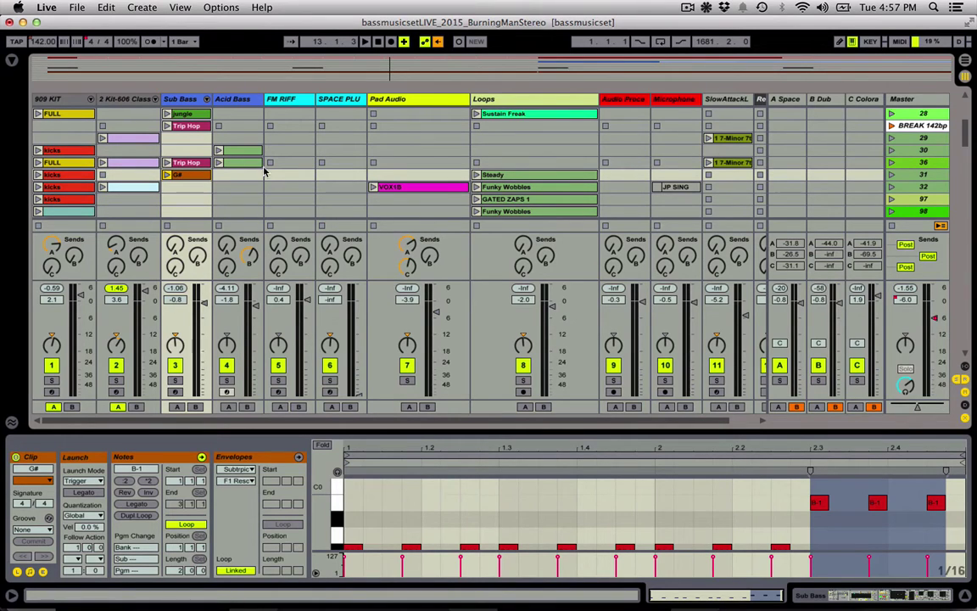
# Group-select the kicks, 2 Kit-606 and Sub Bass G# clips.
pyautogui.click(56, 149)
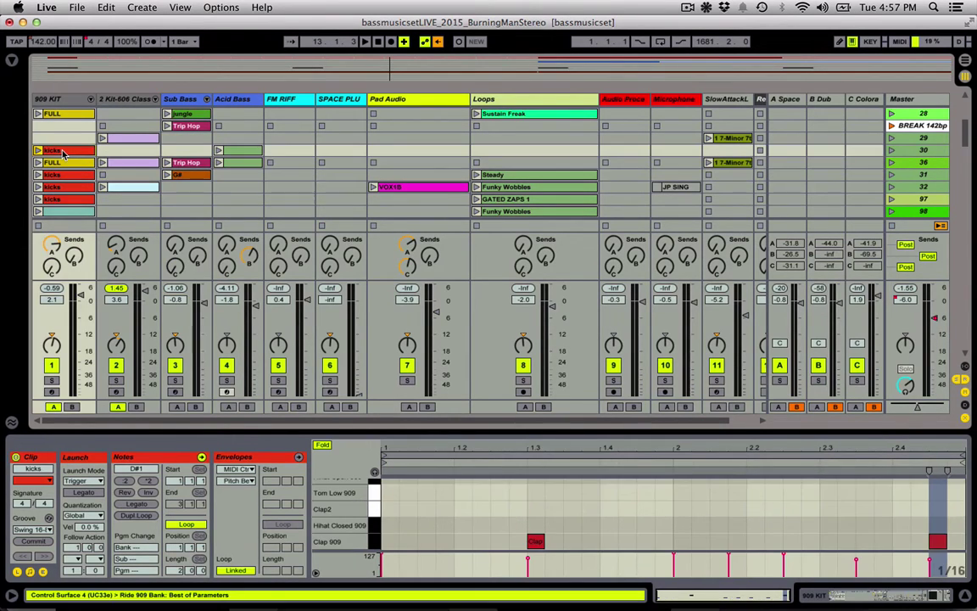
pyautogui.keyDown('super'); pyautogui.click(179, 175); pyautogui.keyUp('super')
pyautogui.keyDown('super'); pyautogui.click(185, 176); pyautogui.keyUp('super')
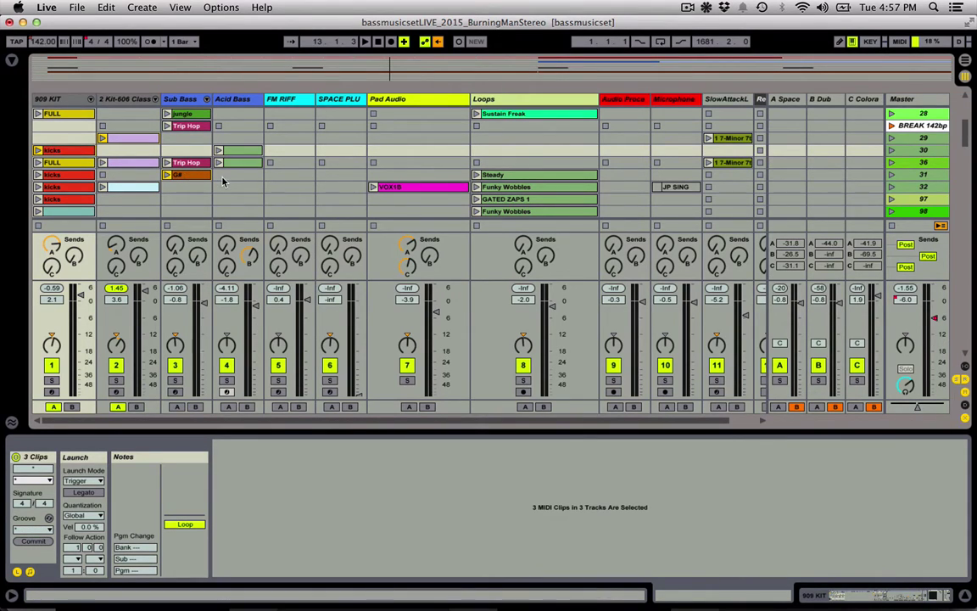
pyautogui.scroll(-2, 222, 181)
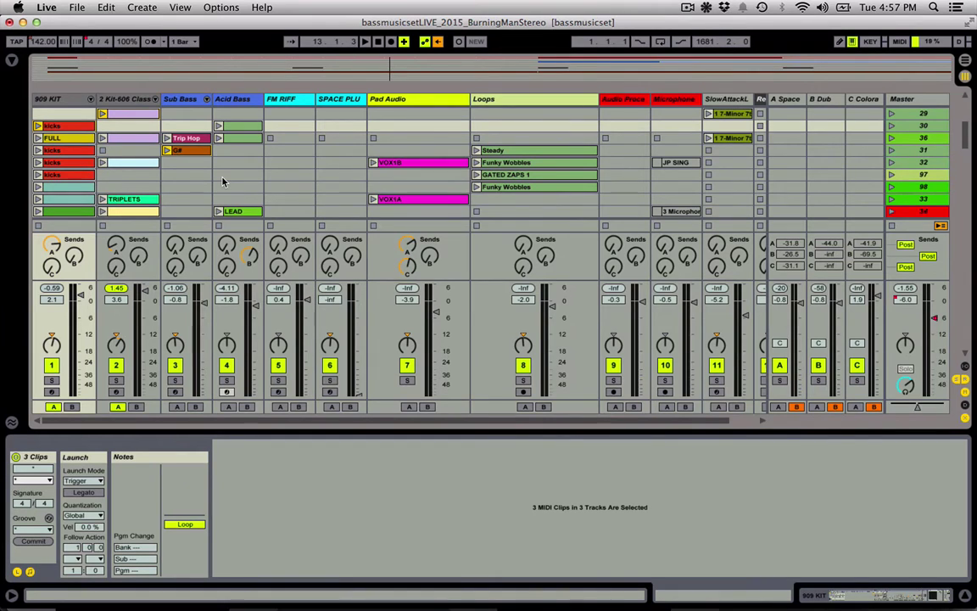
# Launch the three grouped clips and capture them into a new scene below scene 97.
pyautogui.scroll(2, 222, 181)
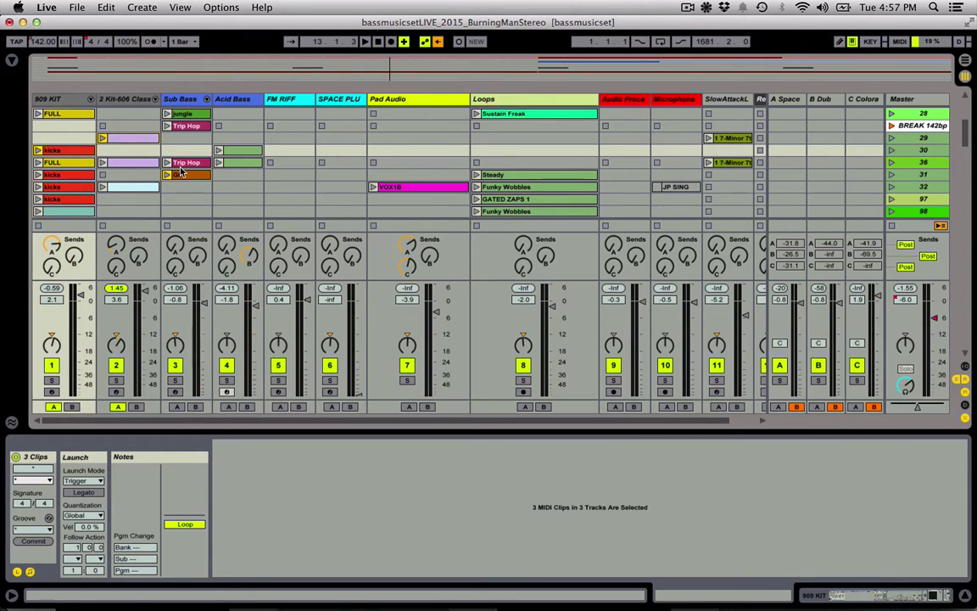
pyautogui.press('Return')
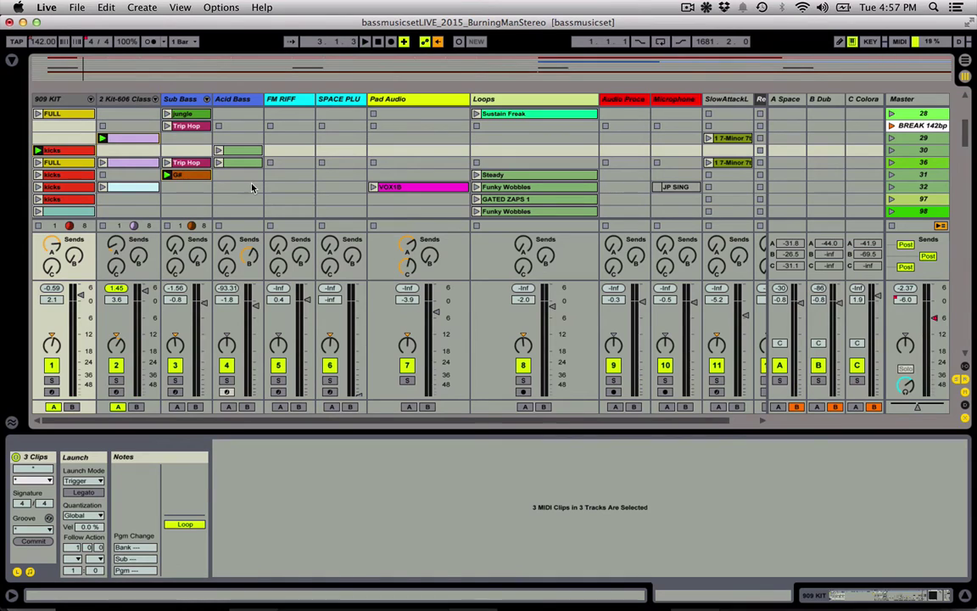
pyautogui.click(914, 211)
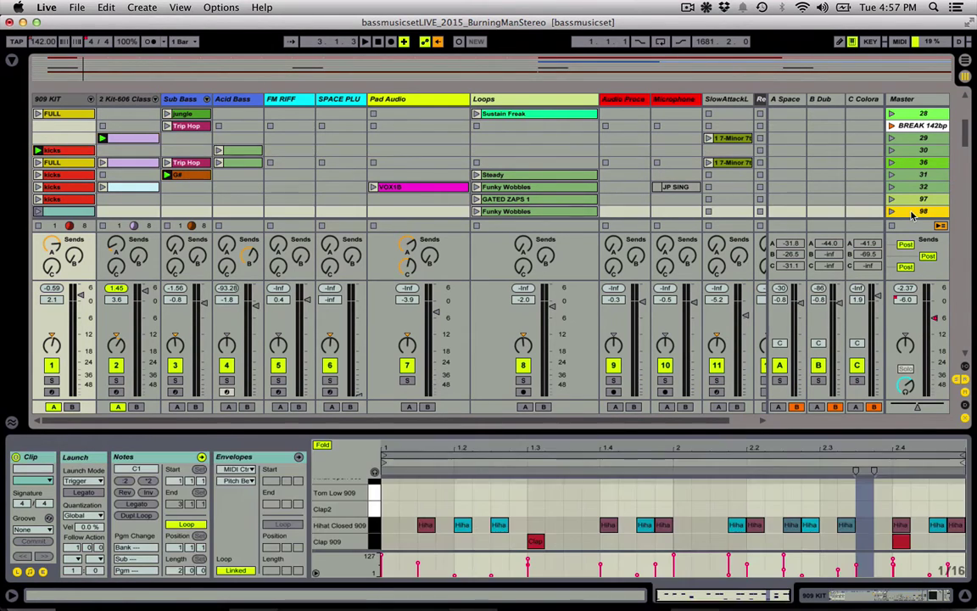
pyautogui.click(916, 187)
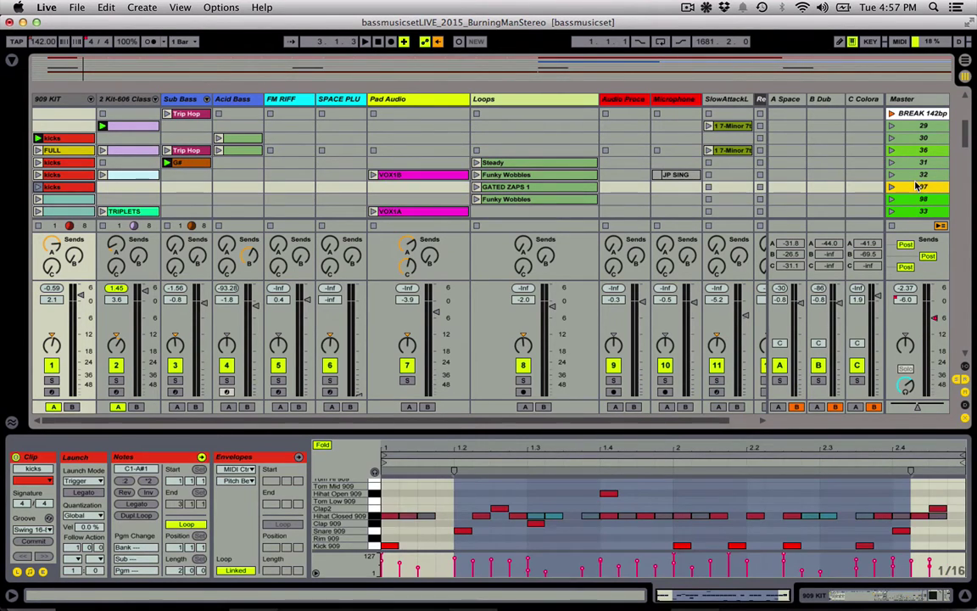
pyautogui.press('super+shift+i')
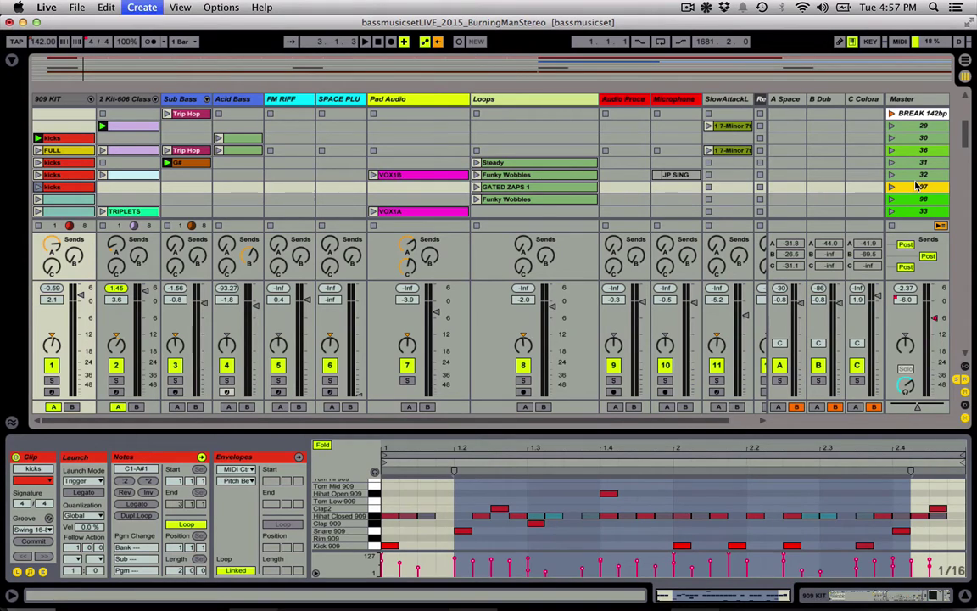
# Colour the new scene red, launch it, then stop playback.
pyautogui.rightClick(908, 164)
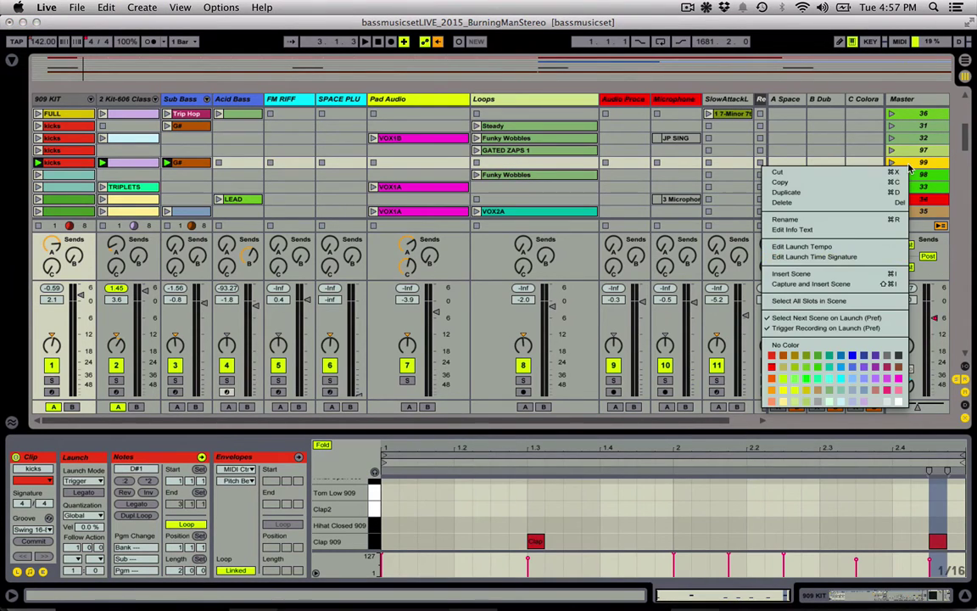
pyautogui.click(772, 355)
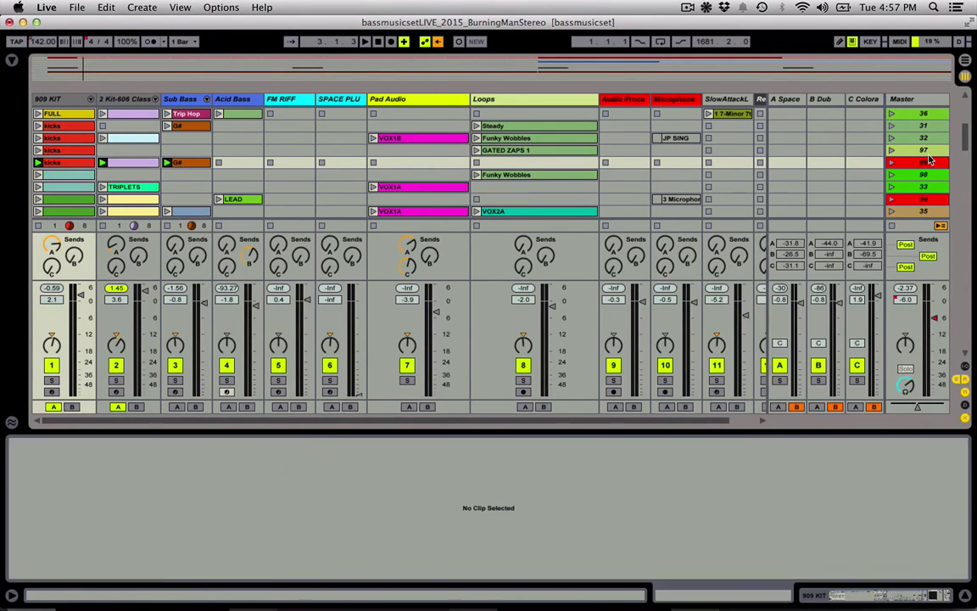
pyautogui.press('Up')
pyautogui.click(891, 162)
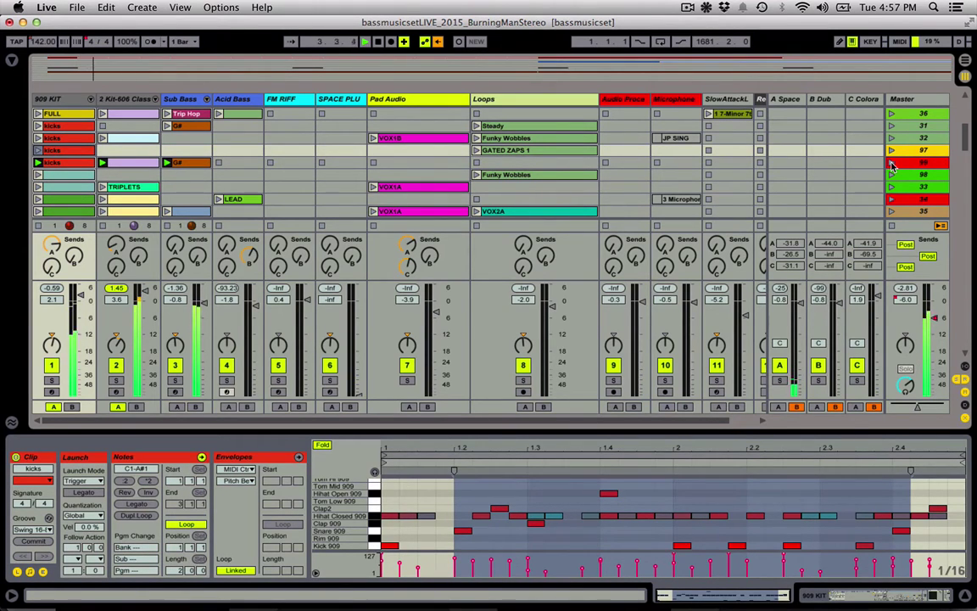
pyautogui.scroll(3, 113, 114)
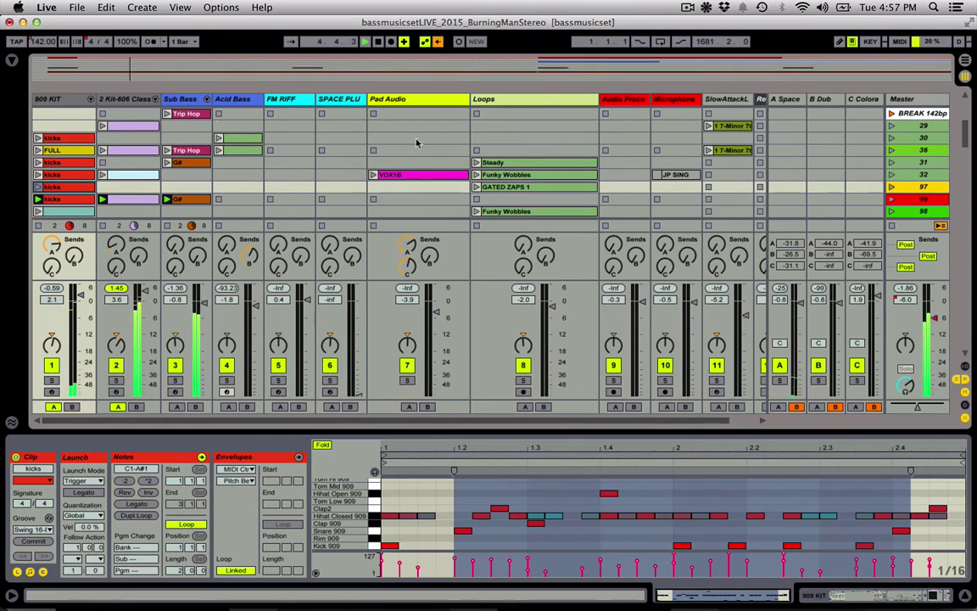
pyautogui.press('space')
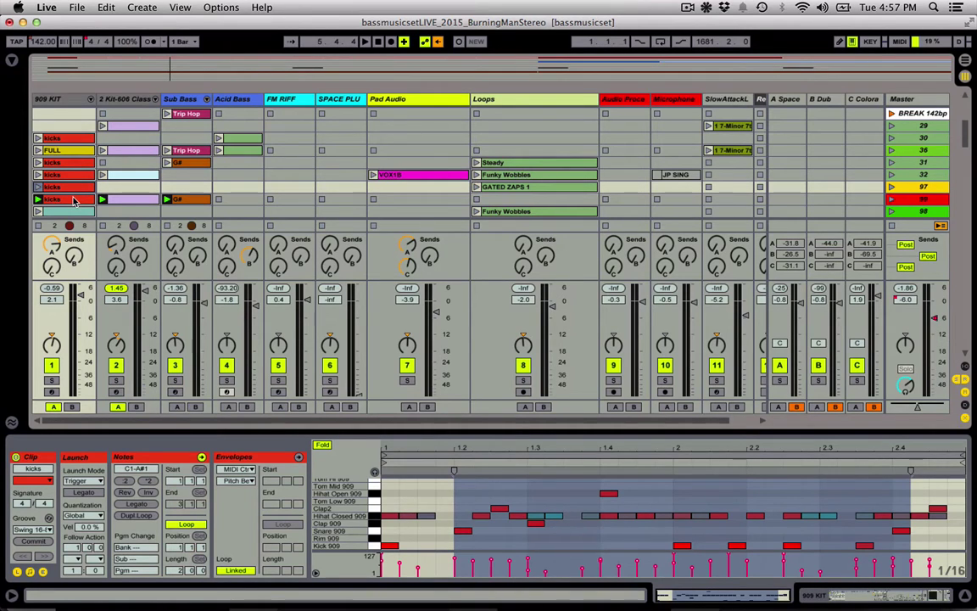
# Restart playback, launch SlowAttackLeadChord, and group-select the six 909 KIT kicks clips.
pyautogui.press('space')
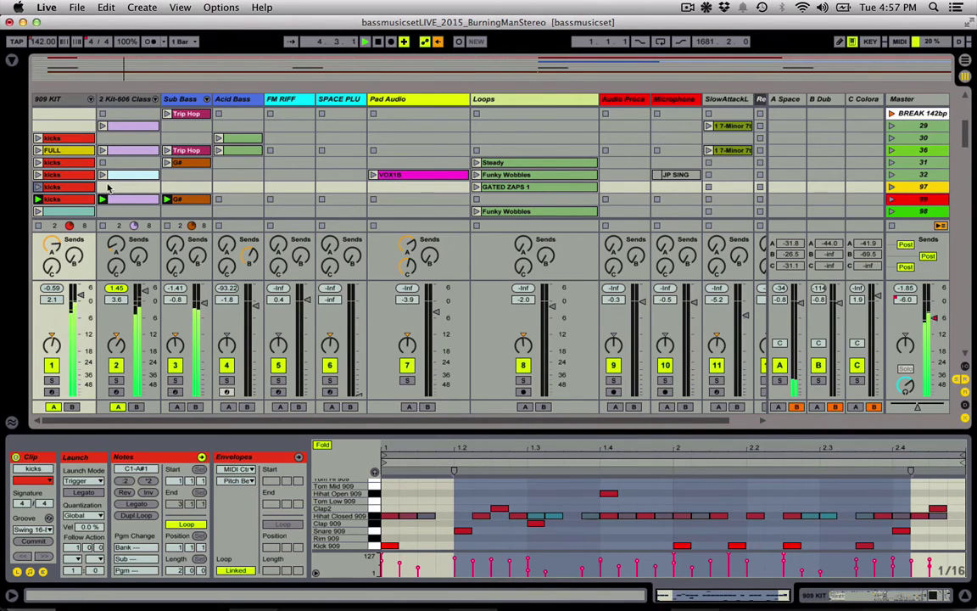
pyautogui.click(708, 150)
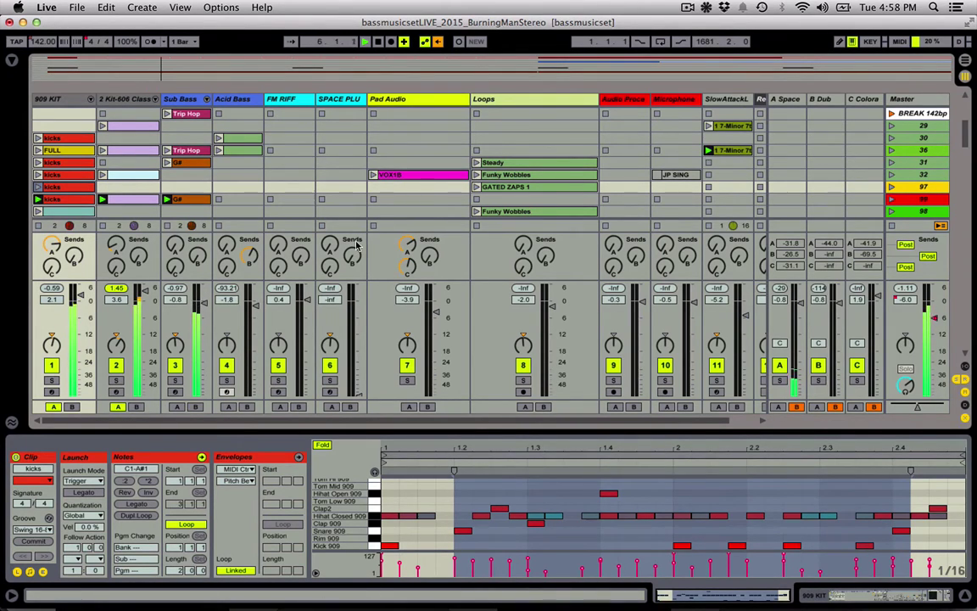
pyautogui.click(74, 197)
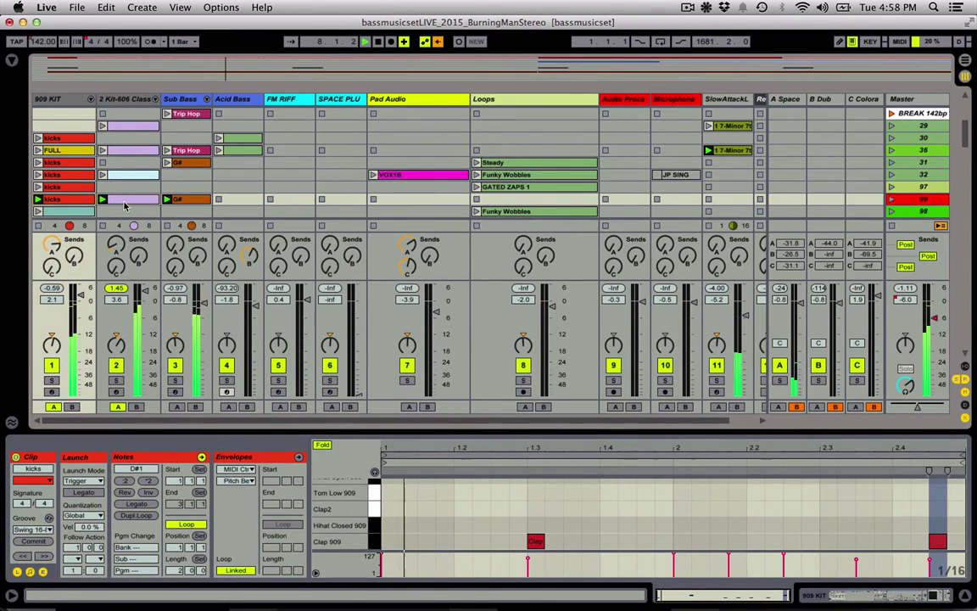
pyautogui.keyDown('shift'); pyautogui.click(125, 201); pyautogui.keyUp('shift')
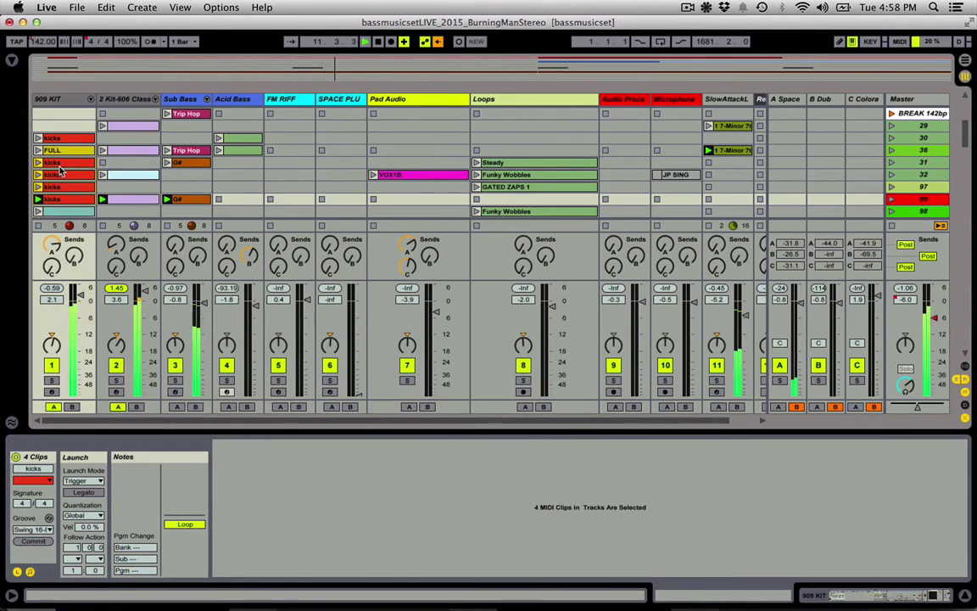
pyautogui.keyDown('shift'); pyautogui.click(51, 150); pyautogui.keyUp('shift')
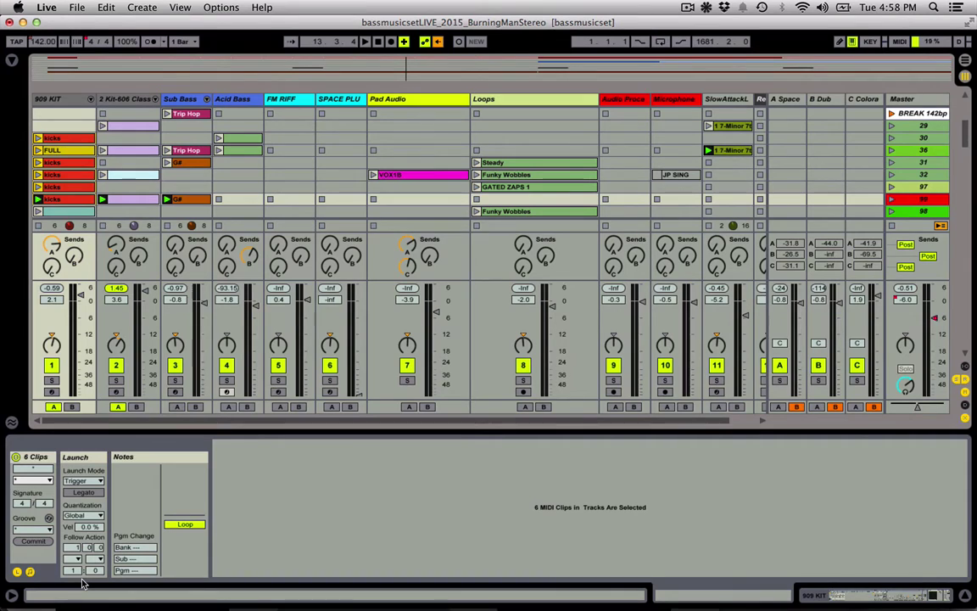
# Set the six grouped 909 KIT clips to Toggle launch mode and test it.
pyautogui.click(85, 480)
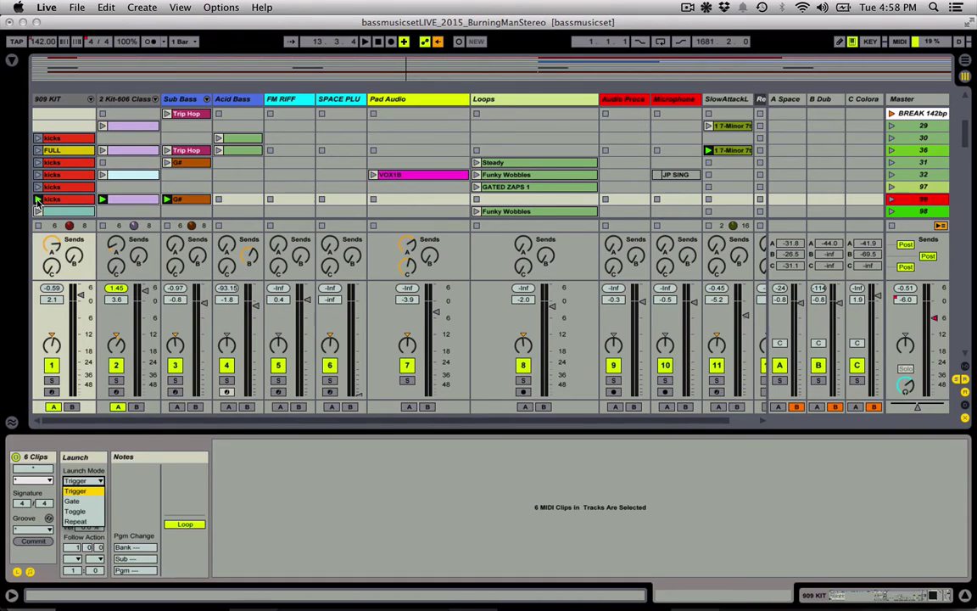
pyautogui.click(84, 514)
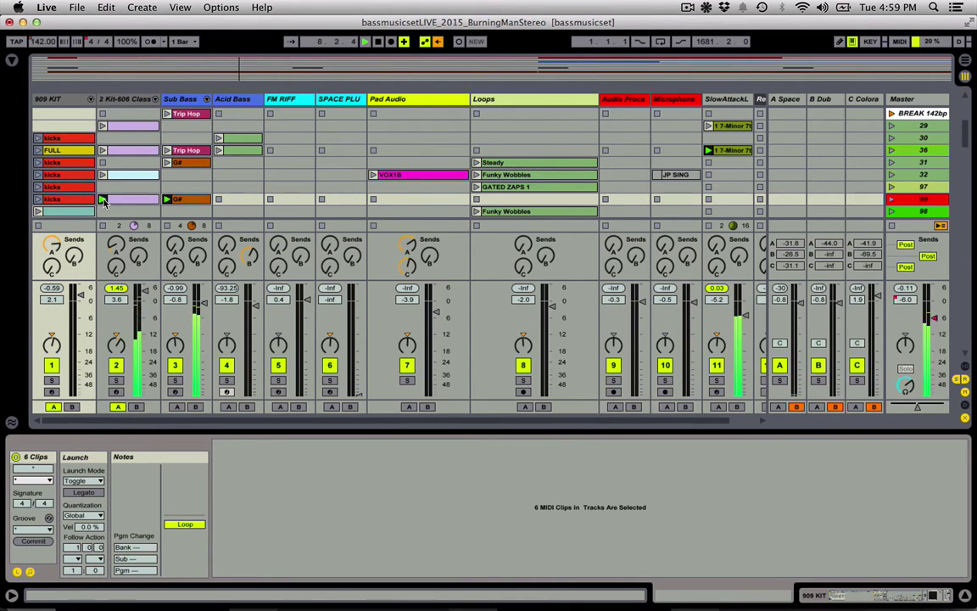
pyautogui.click(37, 199)
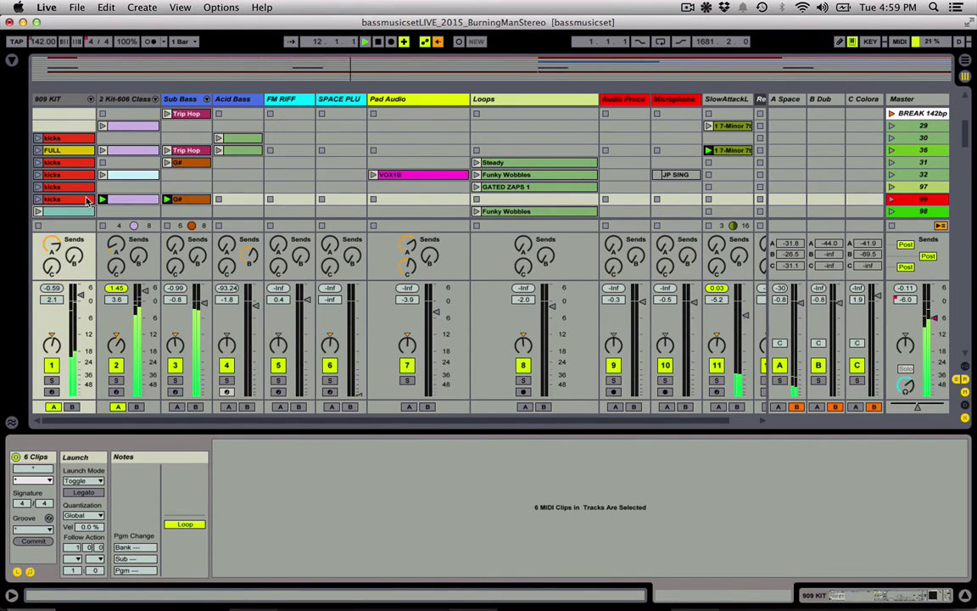
pyautogui.click(103, 227)
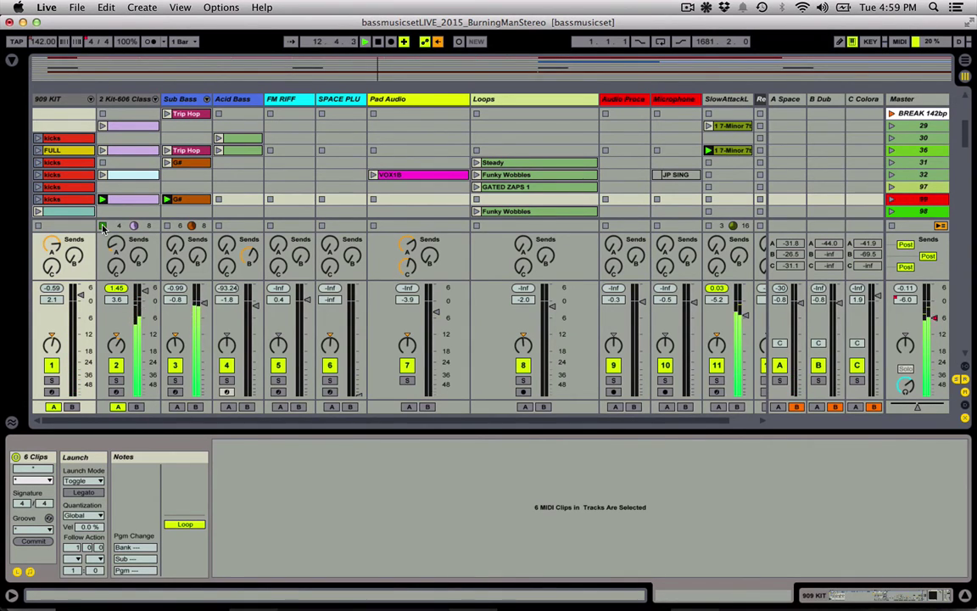
# Switch 909 KIT playback through the kicks clips to the FULL clip.
pyautogui.click(37, 174)
pyautogui.click(38, 187)
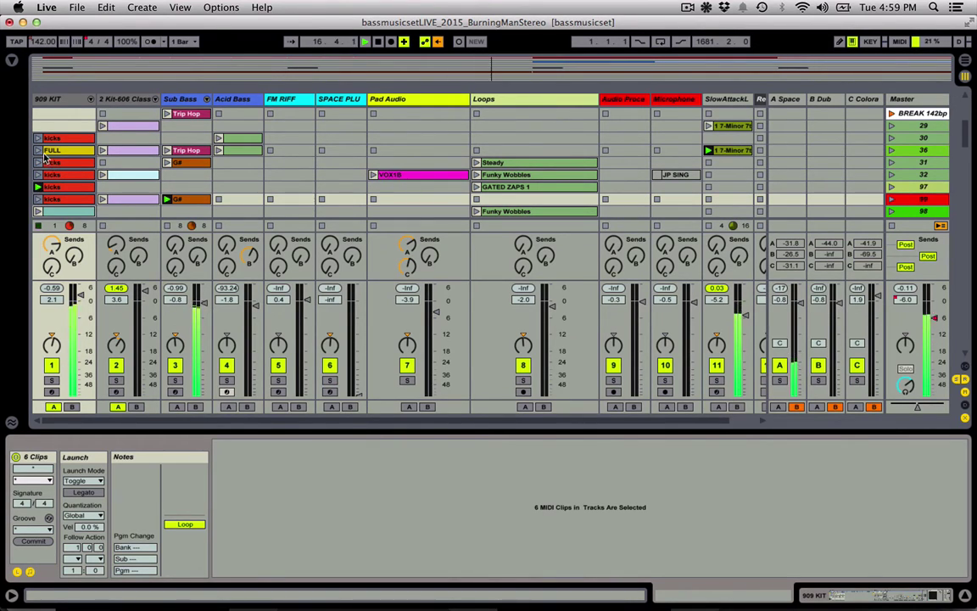
pyautogui.click(38, 151)
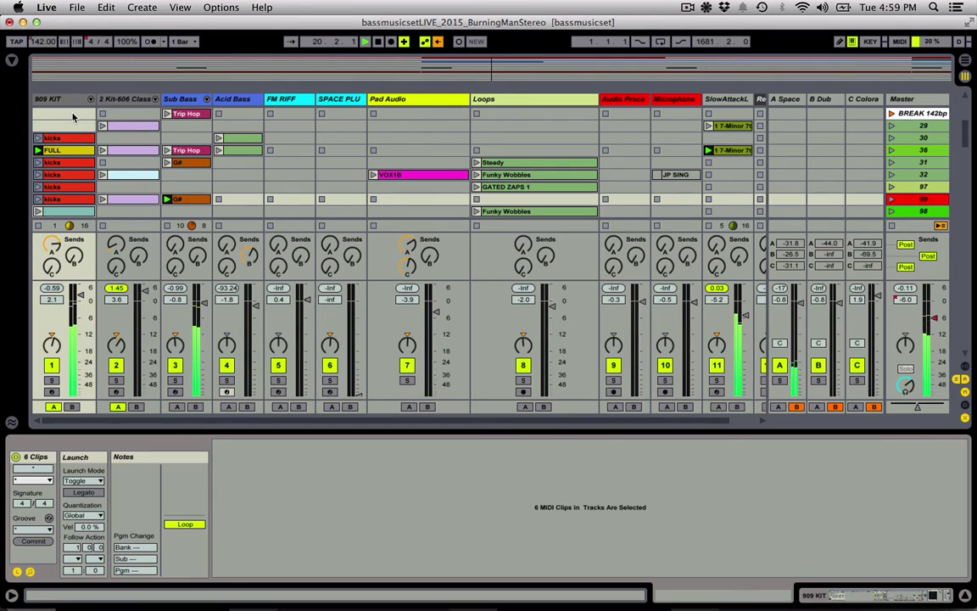
pyautogui.click(91, 481)
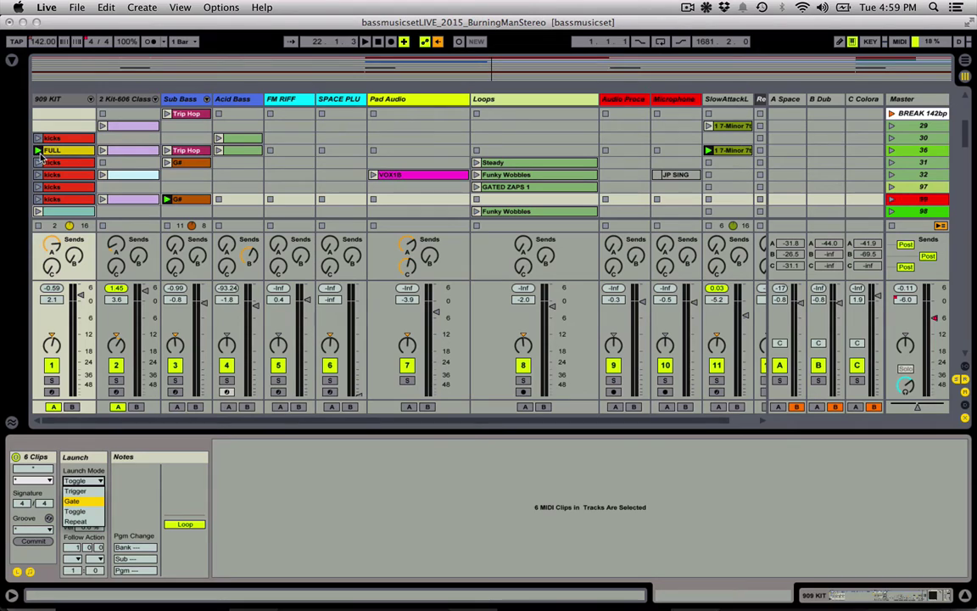
# Set the six 909 KIT clips to Gate launch mode with quantization None.
pyautogui.click(81, 500)
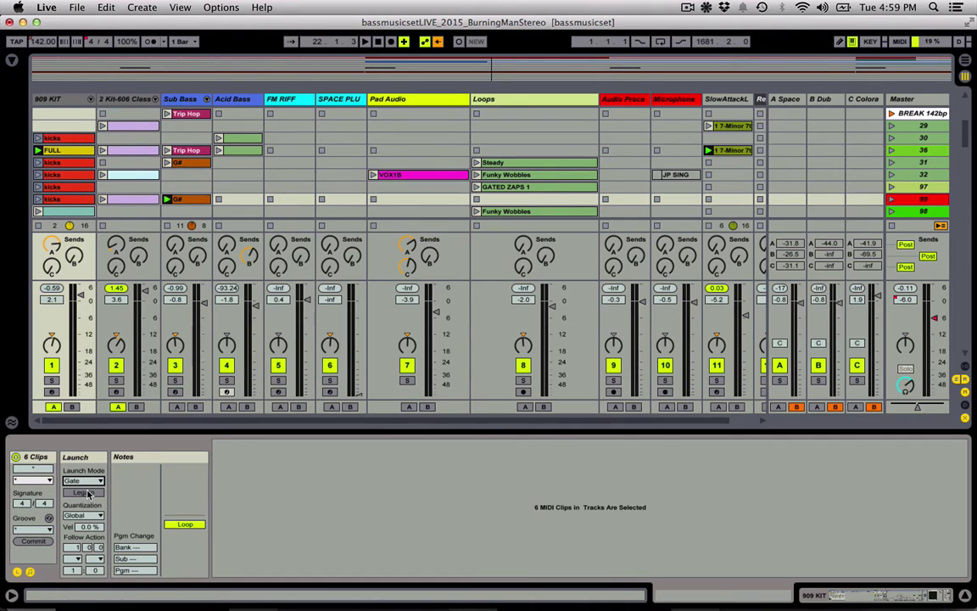
pyautogui.click(81, 517)
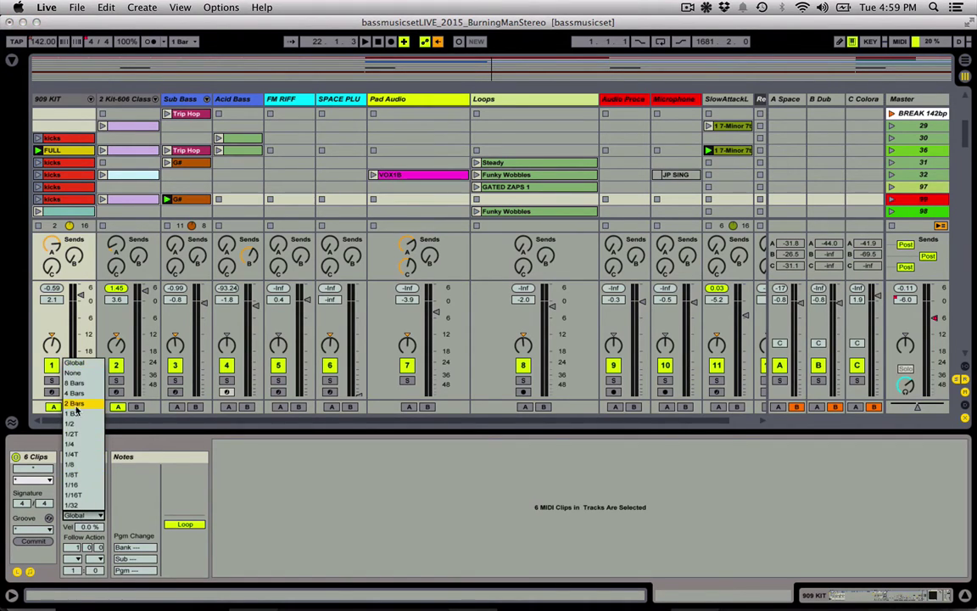
pyautogui.click(72, 372)
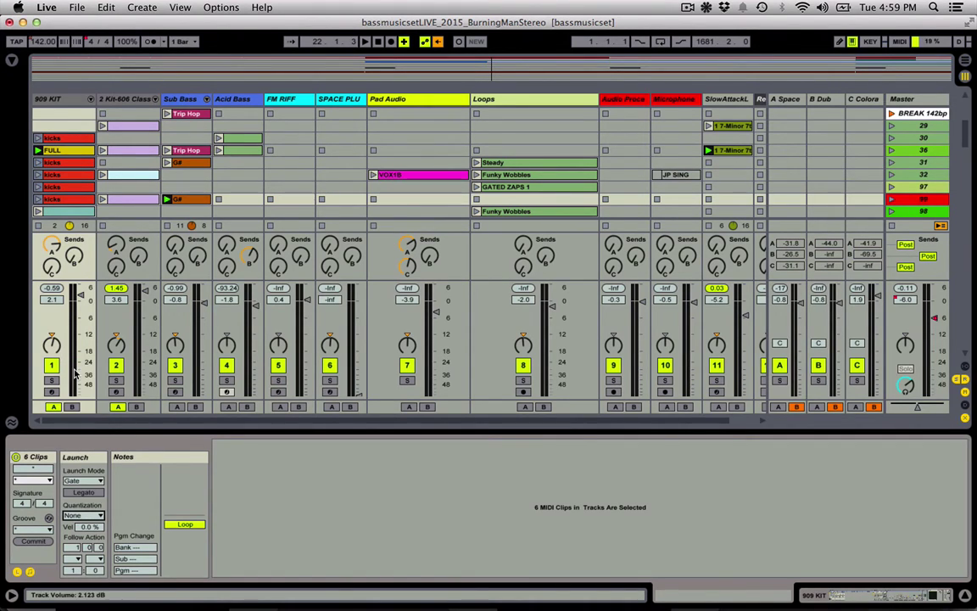
# Test Gate behaviour by launching several kicks clips on 909 KIT.
pyautogui.click(37, 174)
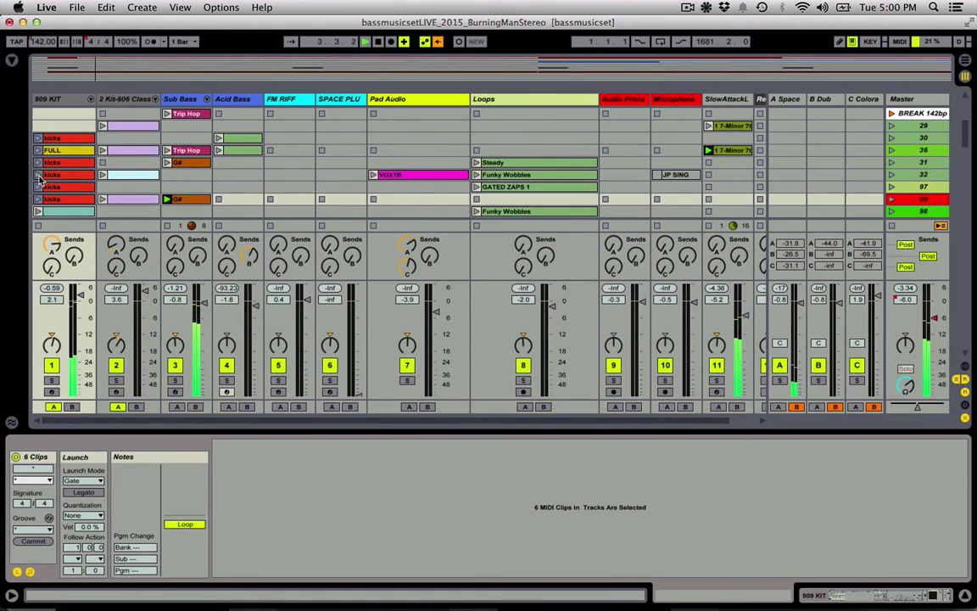
pyautogui.click(37, 175)
pyautogui.click(38, 163)
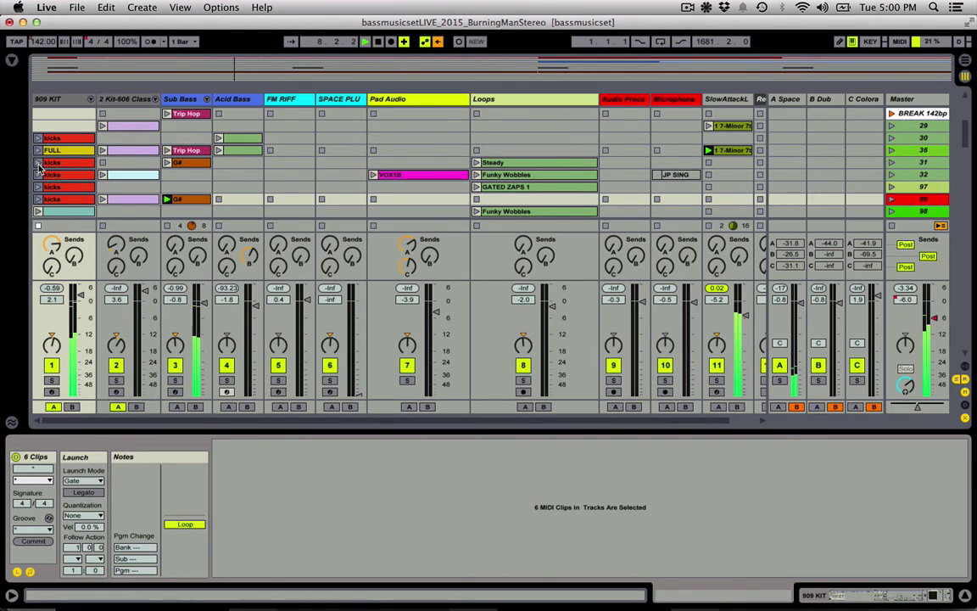
pyautogui.click(38, 188)
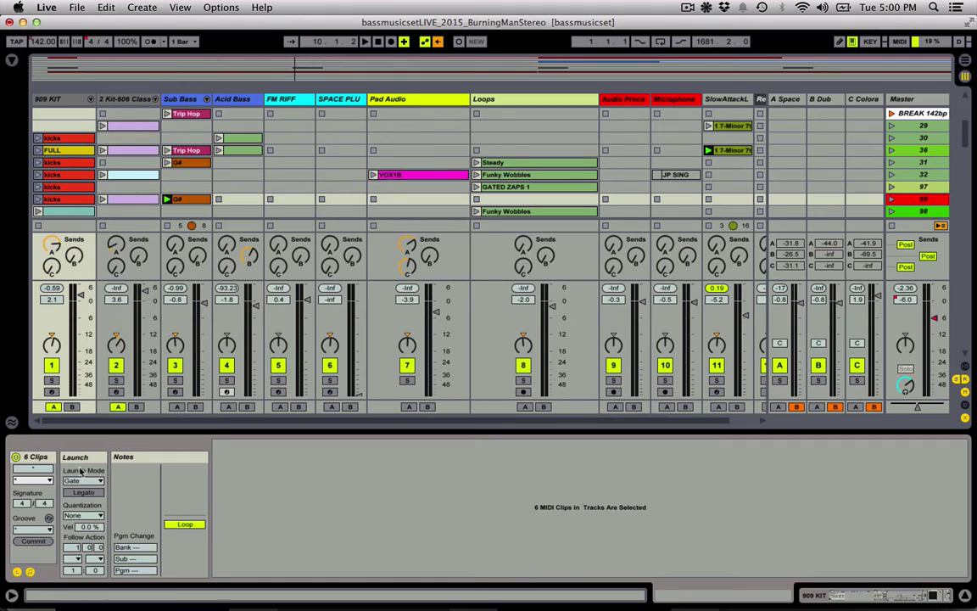
# Set the 909 KIT clips to Repeat mode with 1/16 quantization, test, and open the top kicks clip.
pyautogui.click(84, 516)
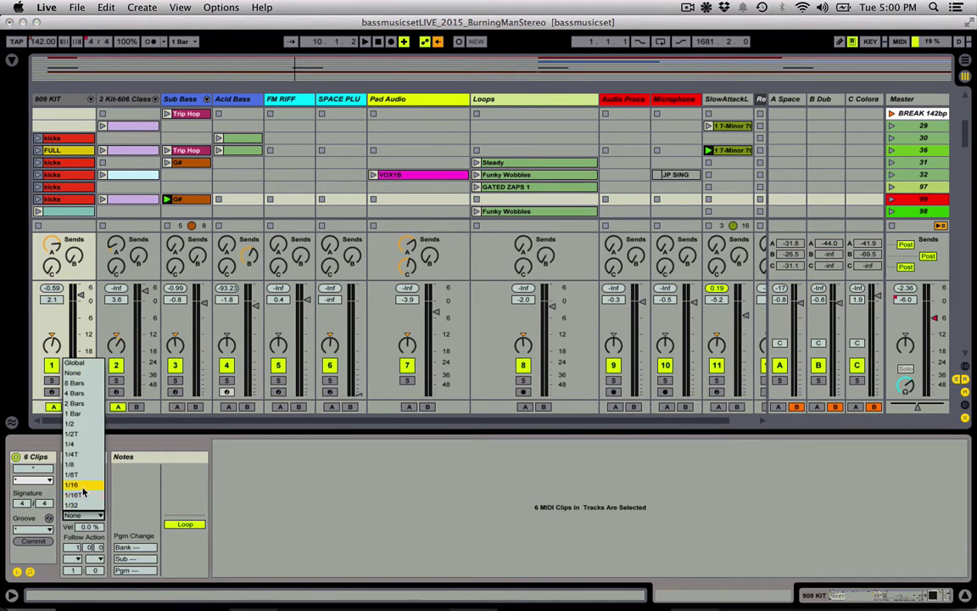
pyautogui.click(82, 483)
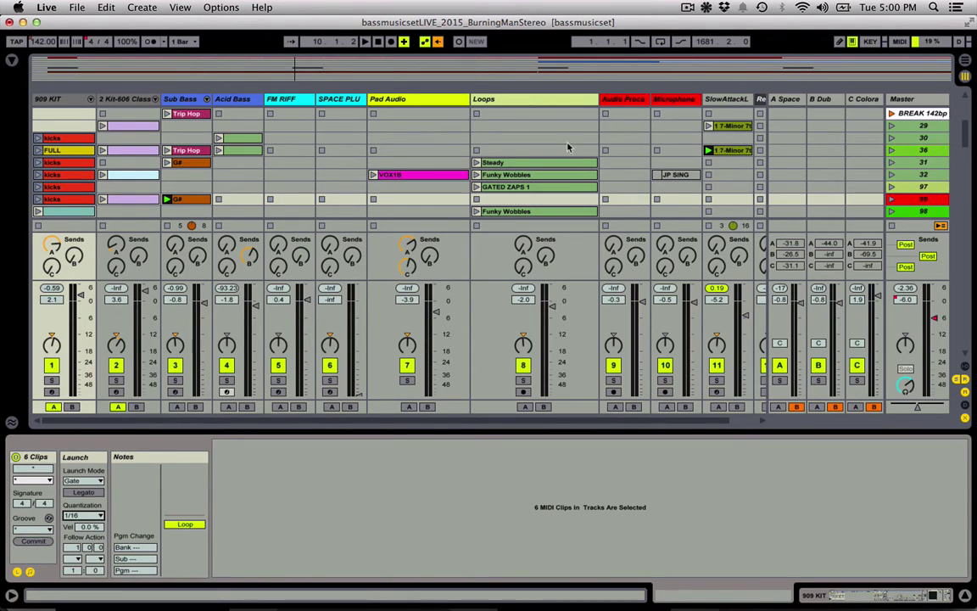
pyautogui.click(89, 481)
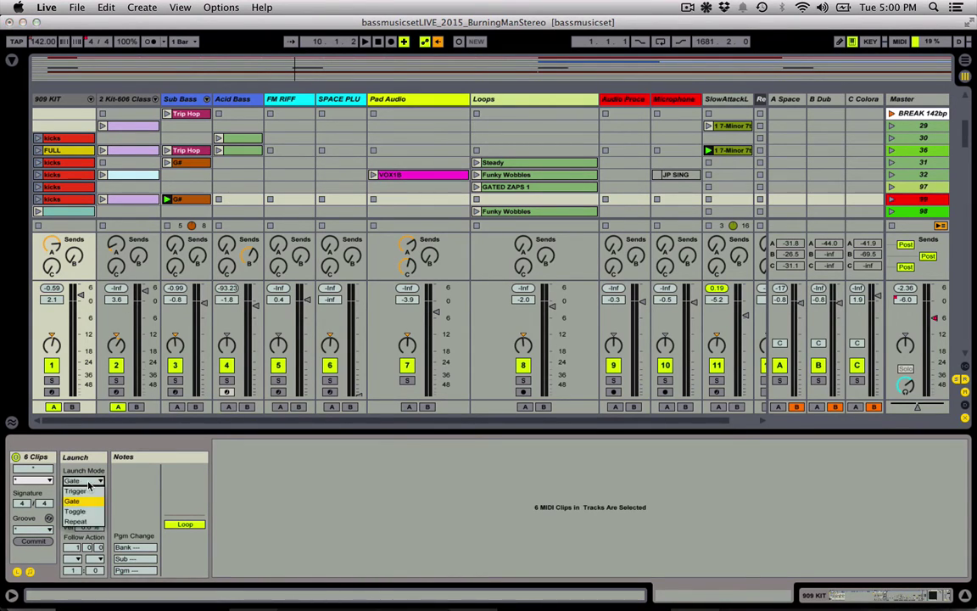
pyautogui.click(87, 522)
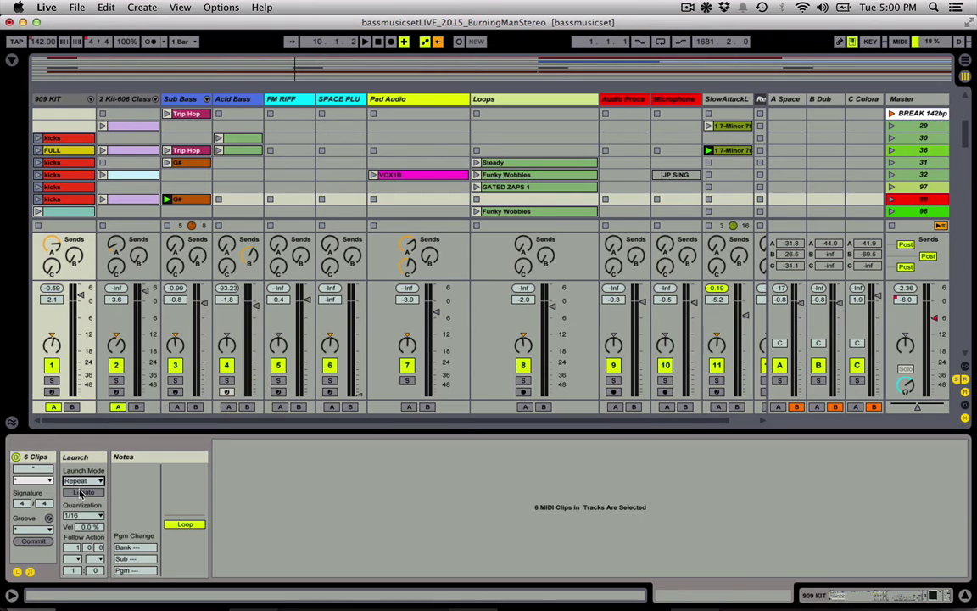
pyautogui.click(38, 199)
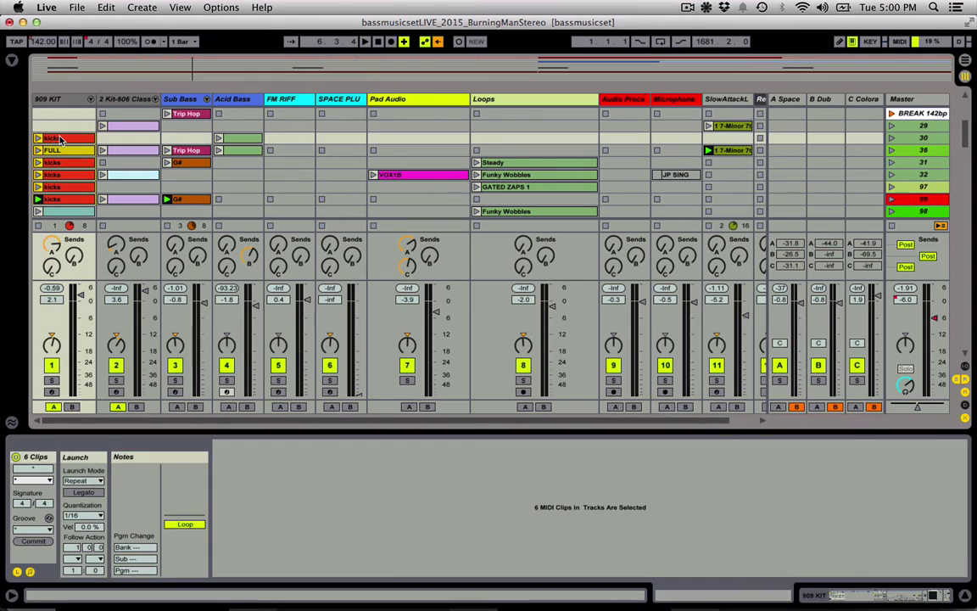
pyautogui.click(60, 138)
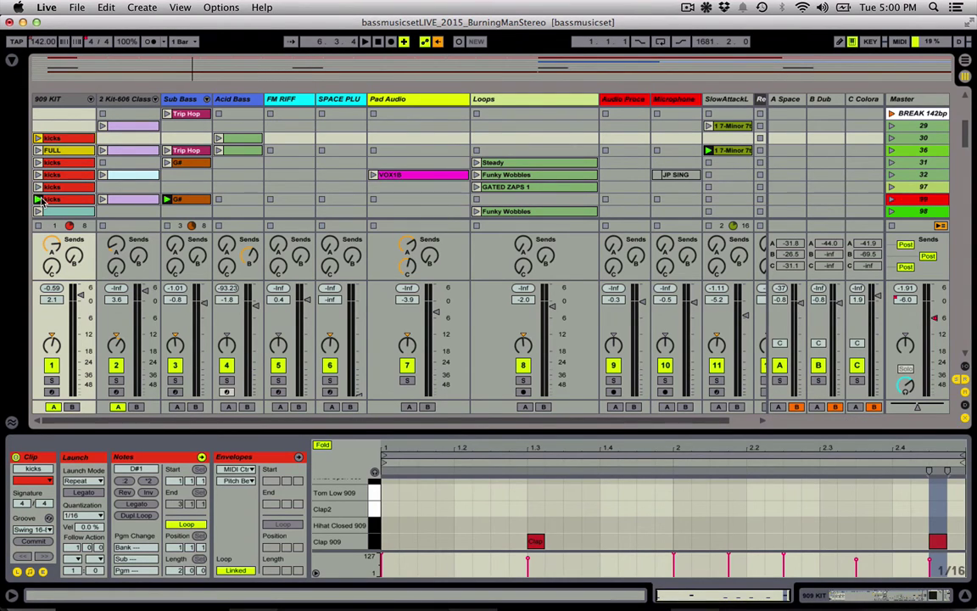
# Give the top kicks clip 1 Bar quantization and compare it against a lower kicks clip.
pyautogui.click(79, 515)
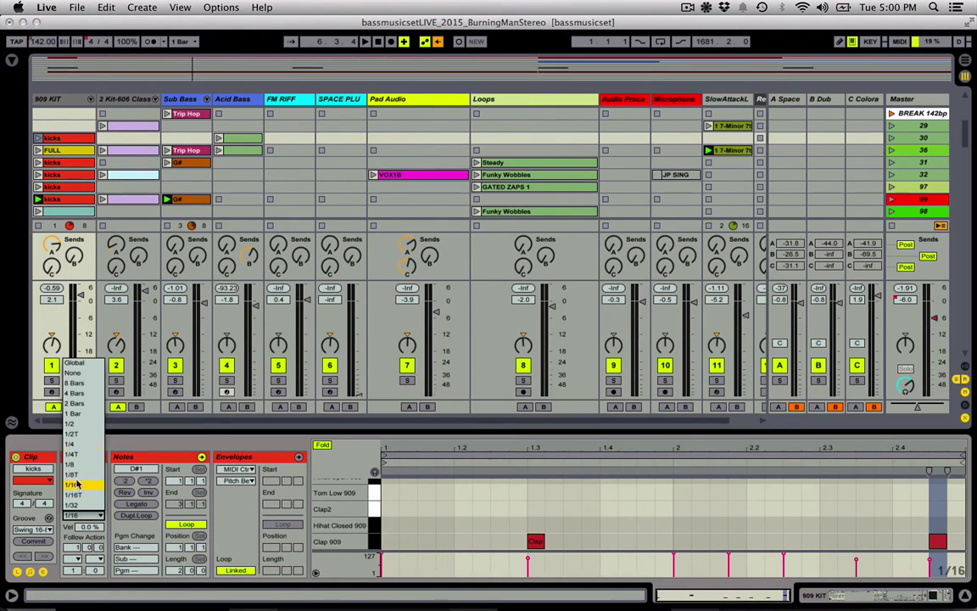
pyautogui.click(74, 413)
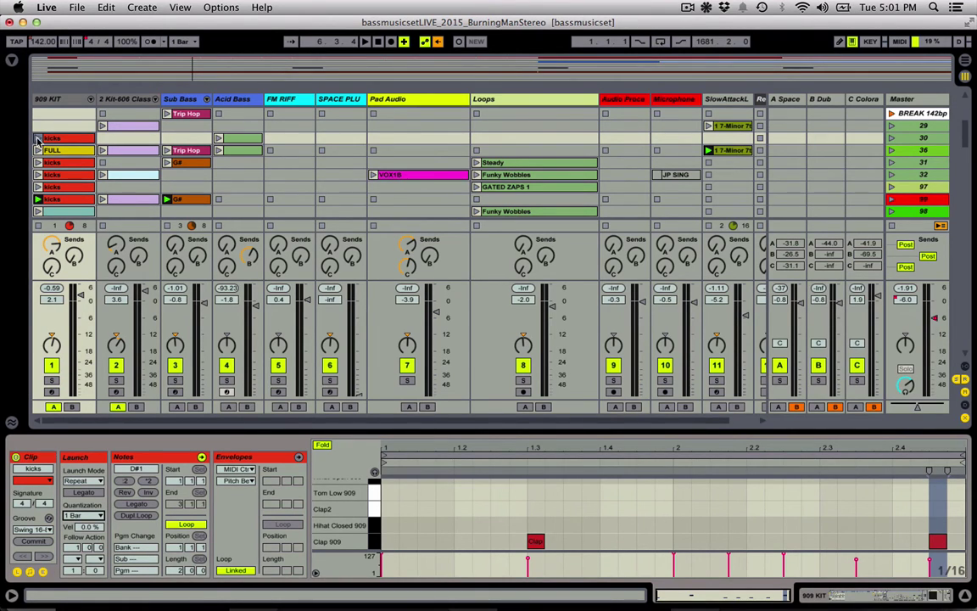
pyautogui.click(37, 174)
pyautogui.click(36, 138)
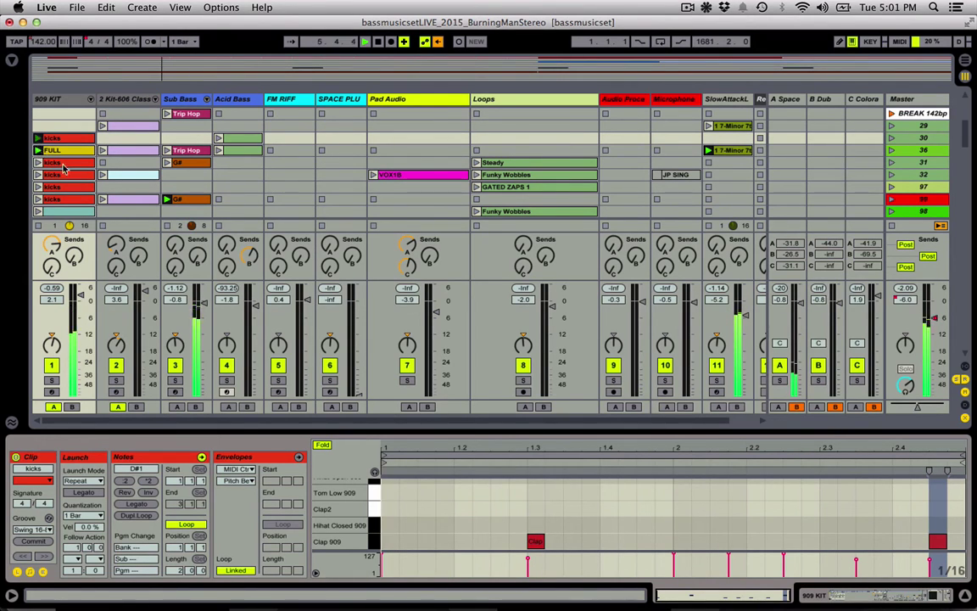
pyautogui.click(37, 174)
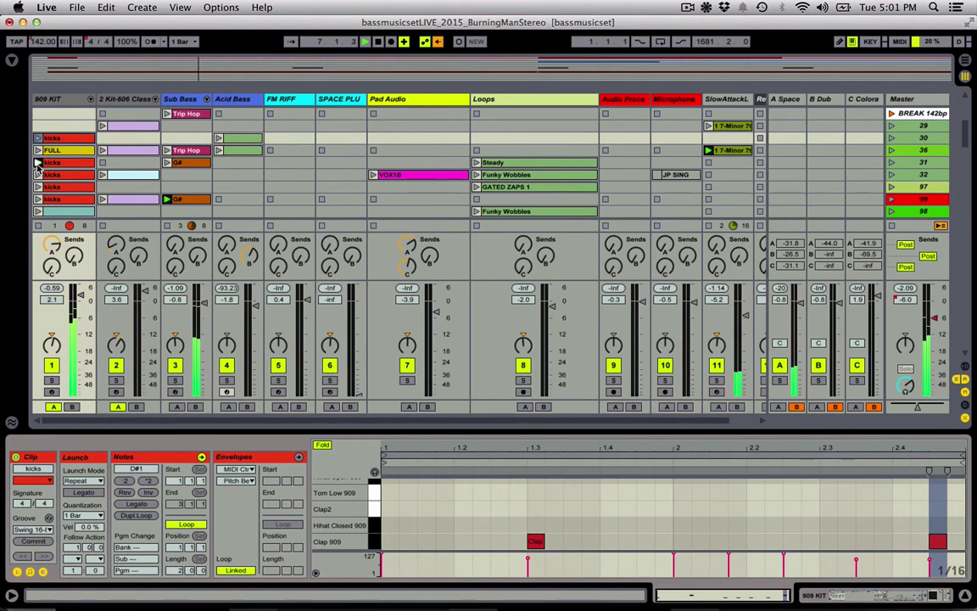
pyautogui.click(37, 137)
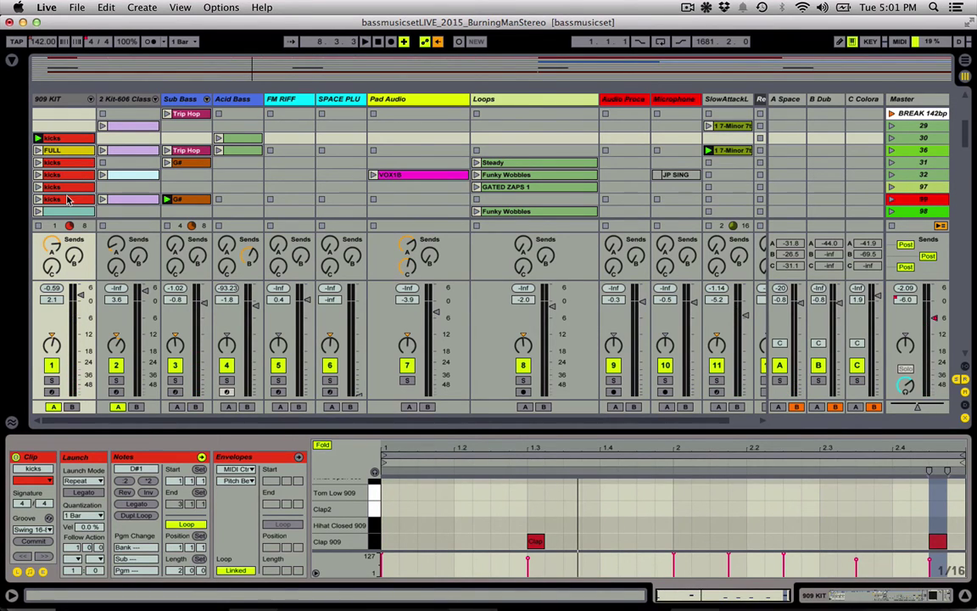
pyautogui.click(62, 101)
# Insert a new MIDI track and set its MIDI From input to 909 KIT.
pyautogui.press('super+shift+t')
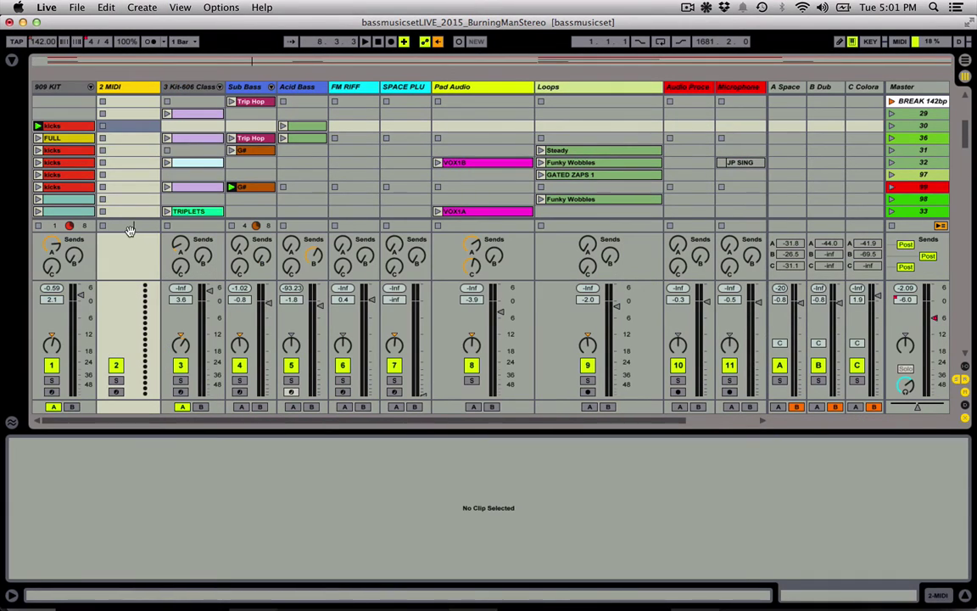
pyautogui.press('super+alt+i')
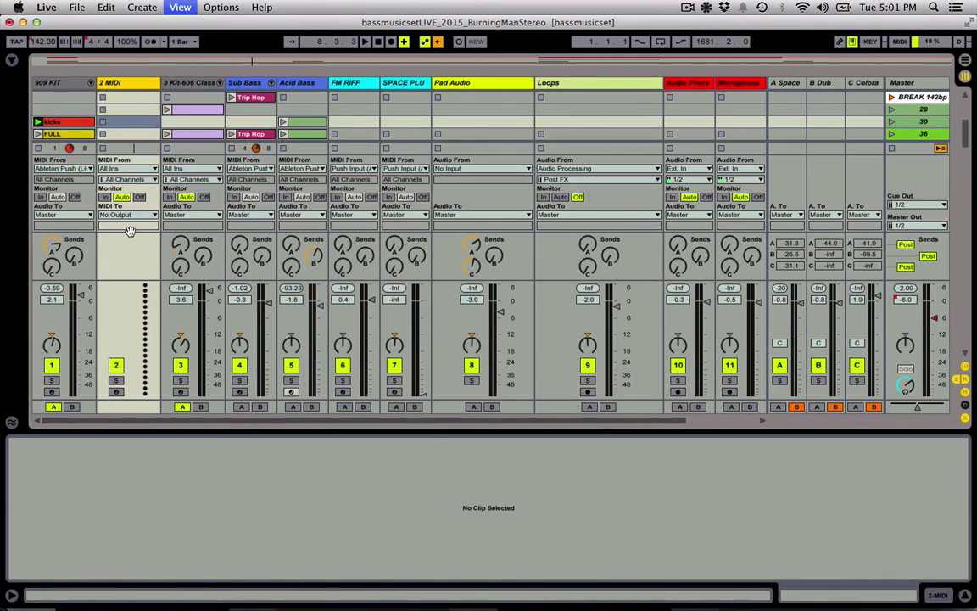
pyautogui.click(127, 168)
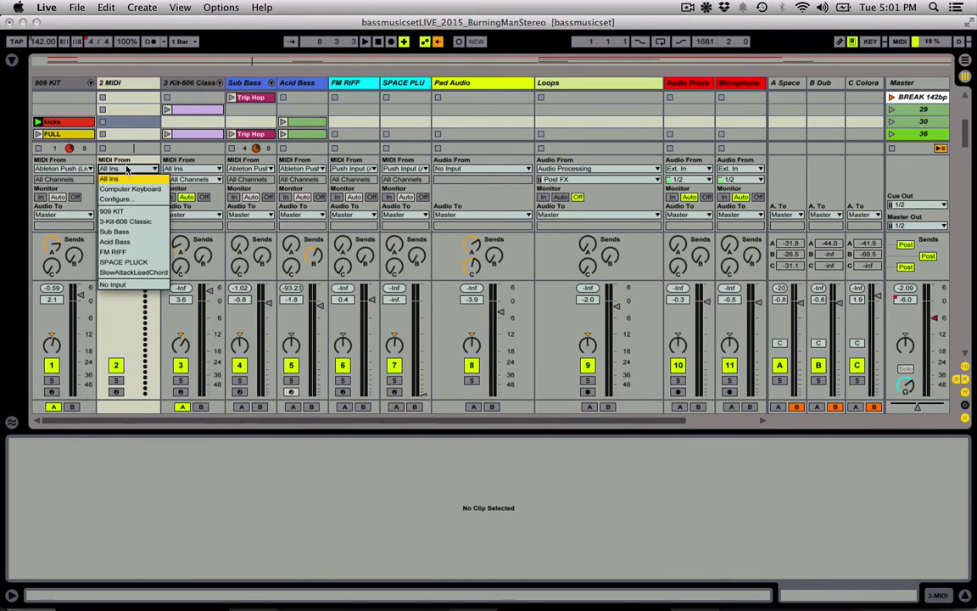
pyautogui.click(123, 212)
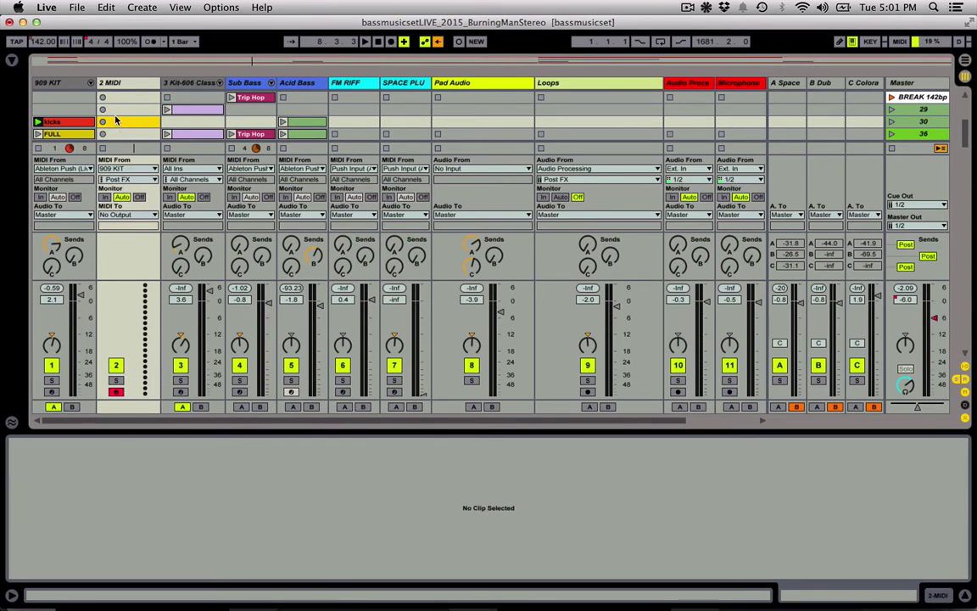
# Record a clip on the new track while launching 909 KIT's FULL and kicks clips.
pyautogui.click(63, 126)
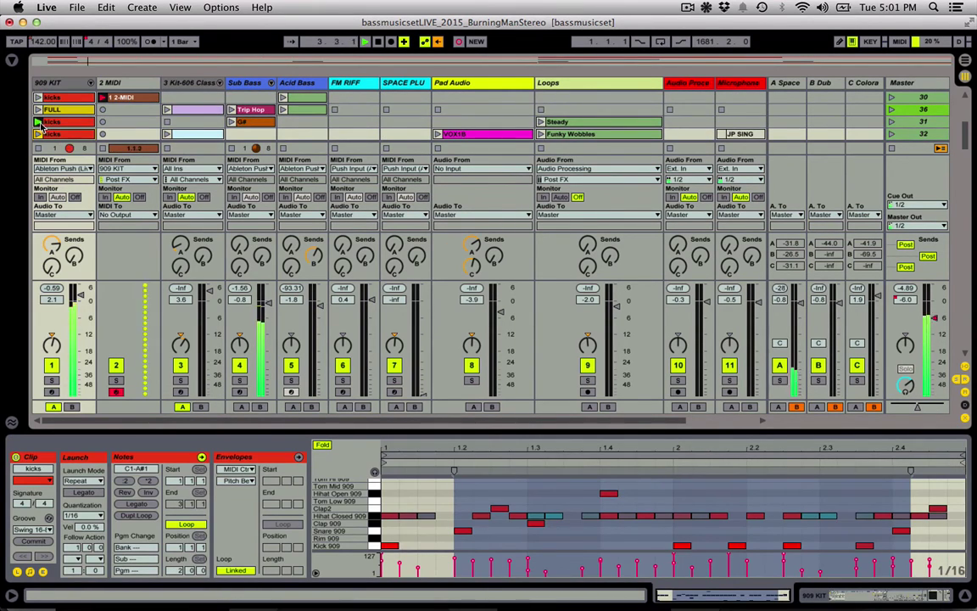
pyautogui.click(38, 110)
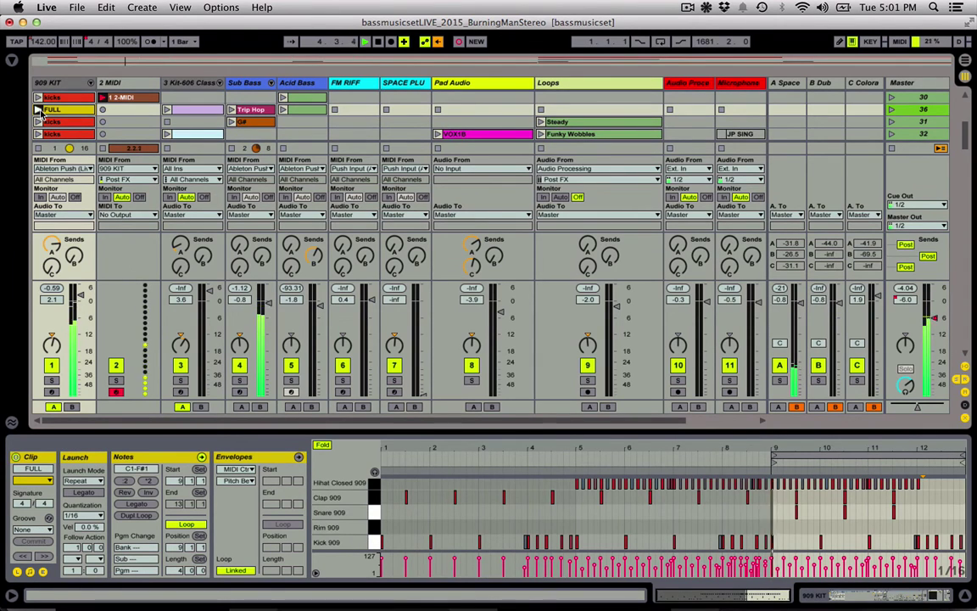
pyautogui.click(39, 97)
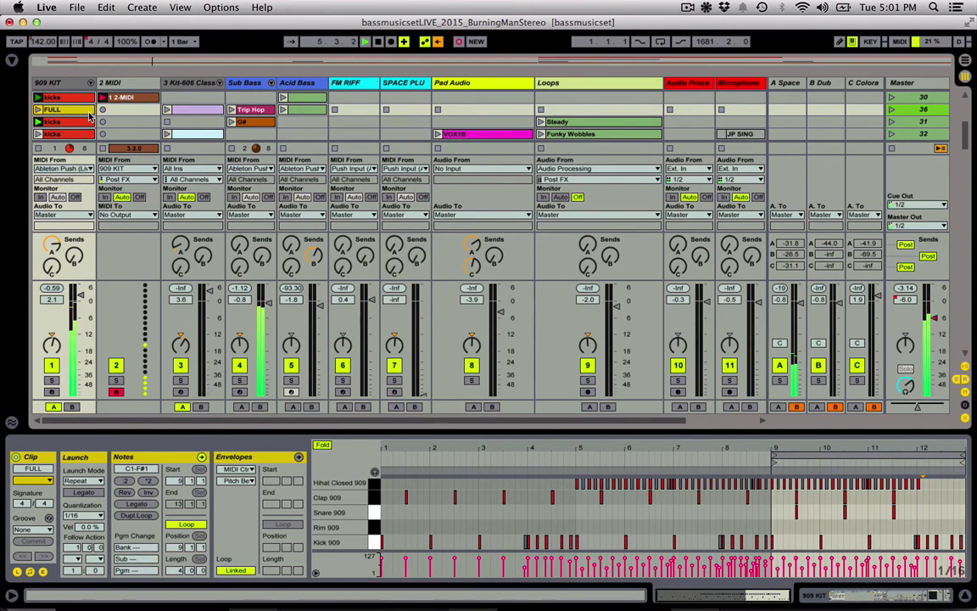
pyautogui.click(140, 99)
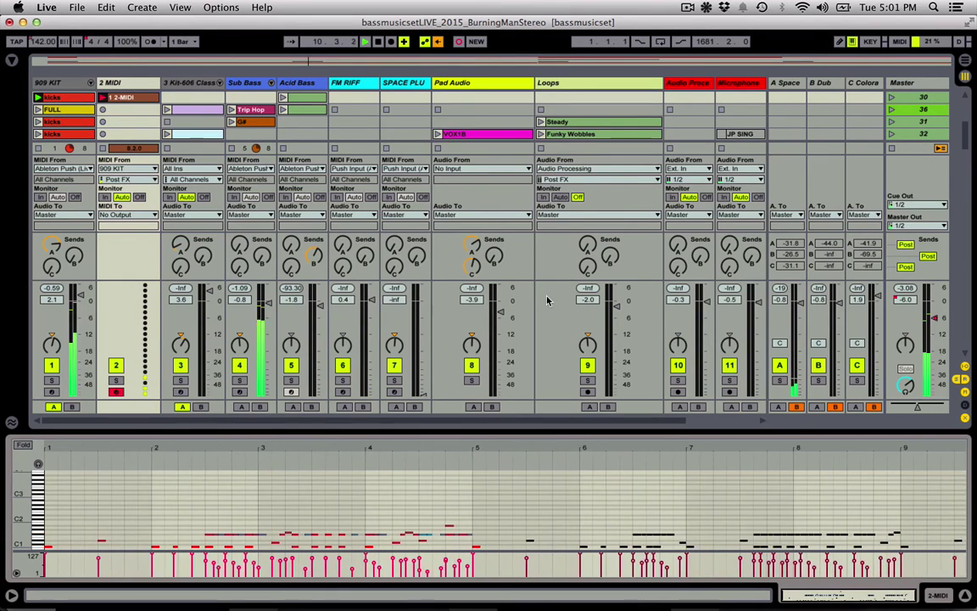
pyautogui.scroll(-1, 556, 508)
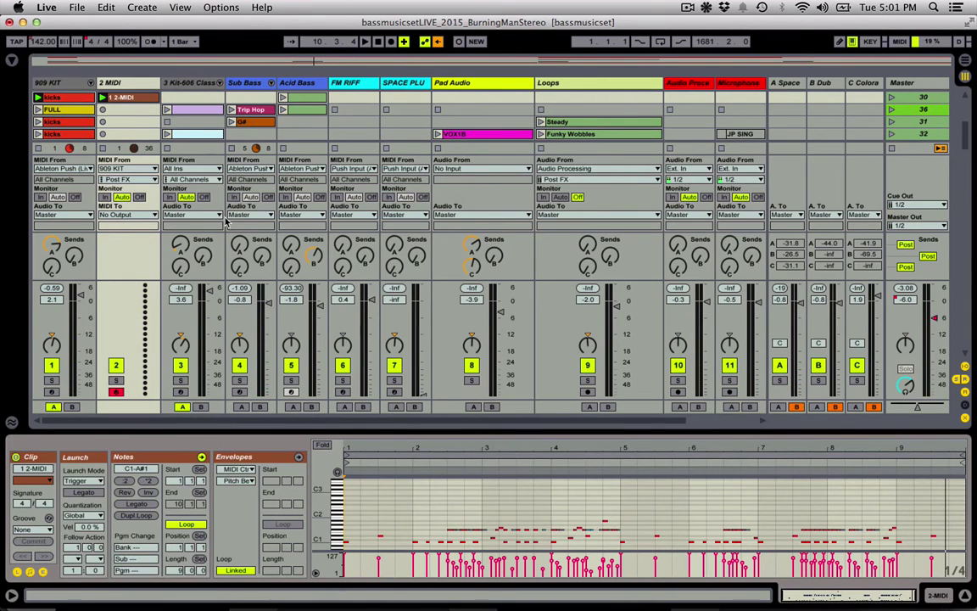
# Add an empty scene and move the recorded 1 2-MIDI clip into 909 KIT's new row.
pyautogui.press('super+alt+l')
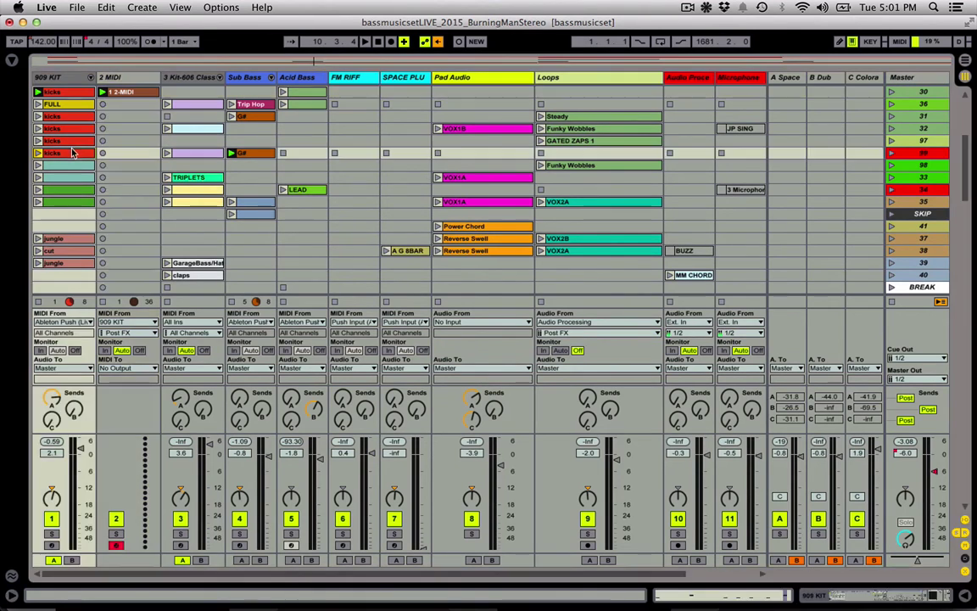
pyautogui.press('super+i')
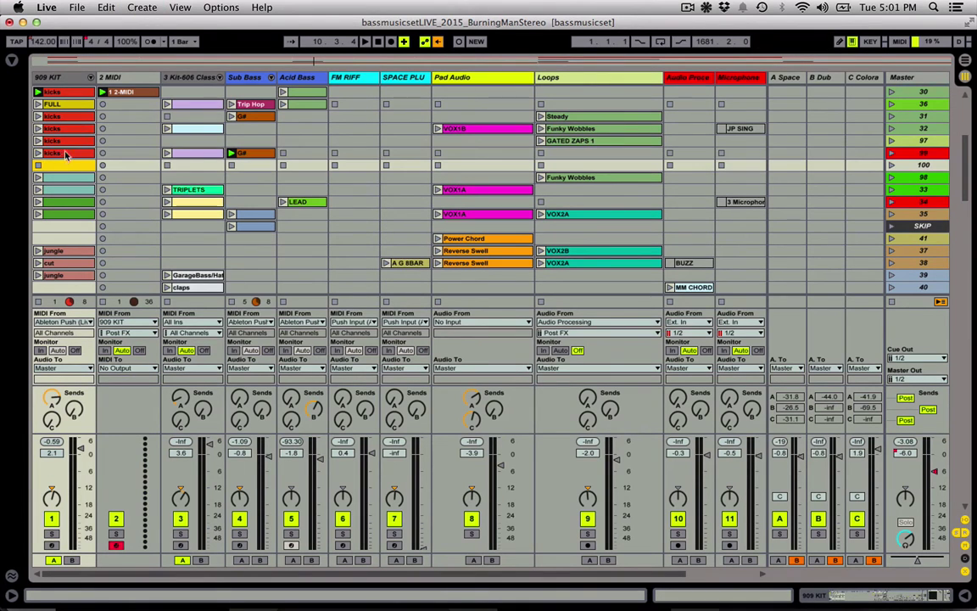
pyautogui.moveTo(125, 94); pyautogui.dragTo(80, 168)
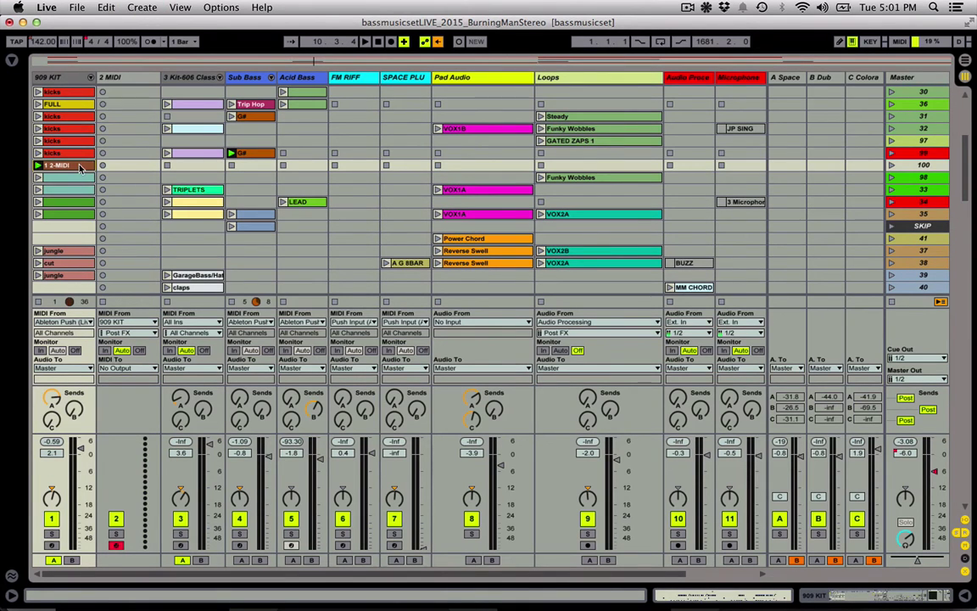
# Play the moved 1 2-MIDI clip, then delete it and hide the detail panel.
pyautogui.doubleClick(81, 168)
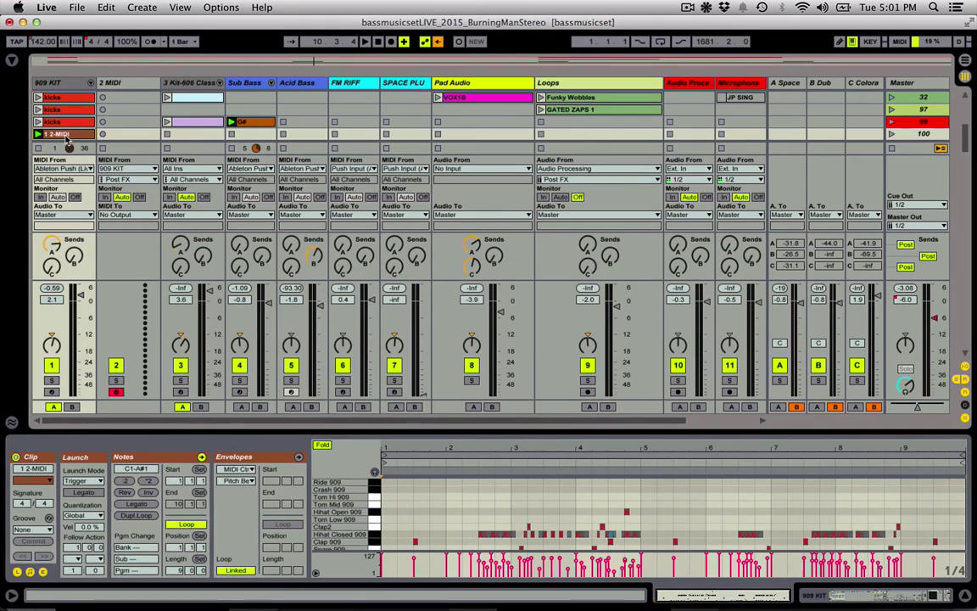
pyautogui.click(37, 134)
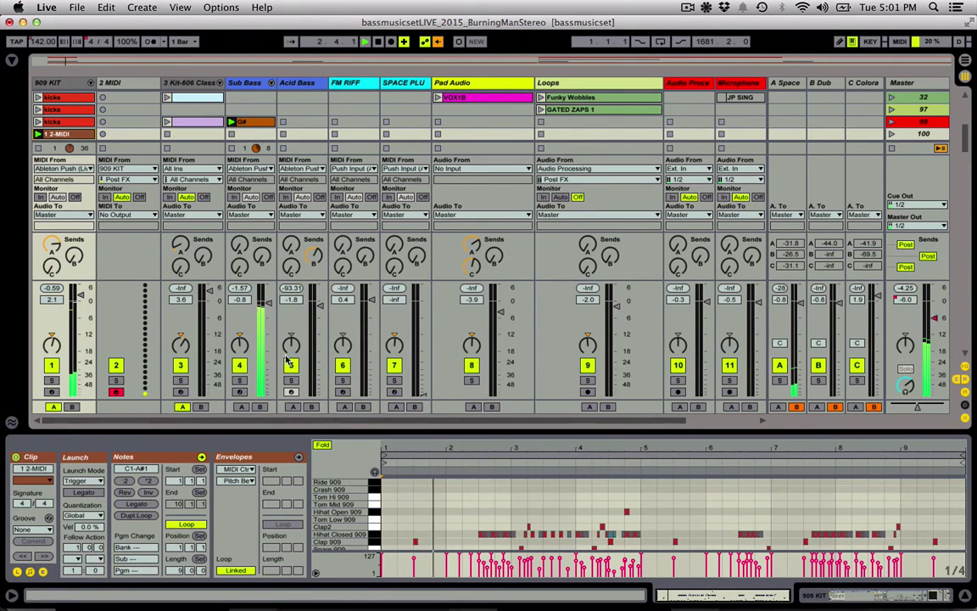
pyautogui.scroll(-2, 407, 501)
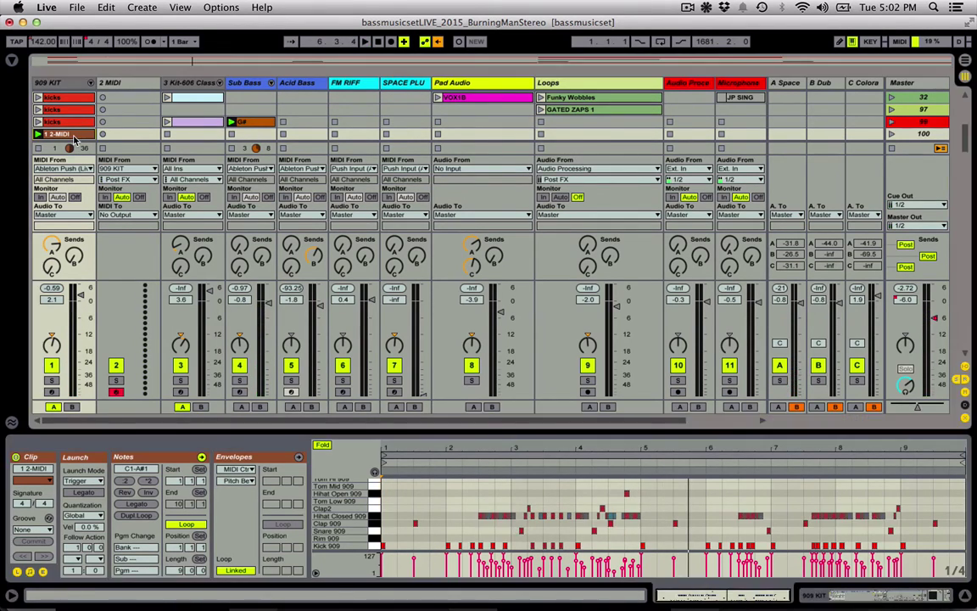
pyautogui.press('Delete')
pyautogui.press('super+alt+l')
pyautogui.scroll(5, 85, 146)
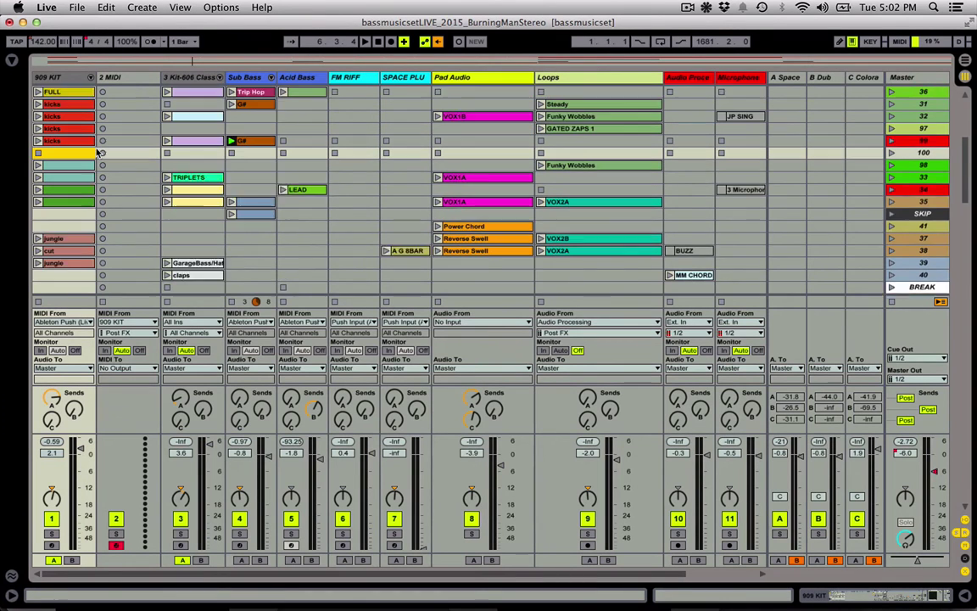
# Delete the 2 MIDI track, then select the six kicks and FULL clips on 909 KIT.
pyautogui.scroll(1, 91, 144)
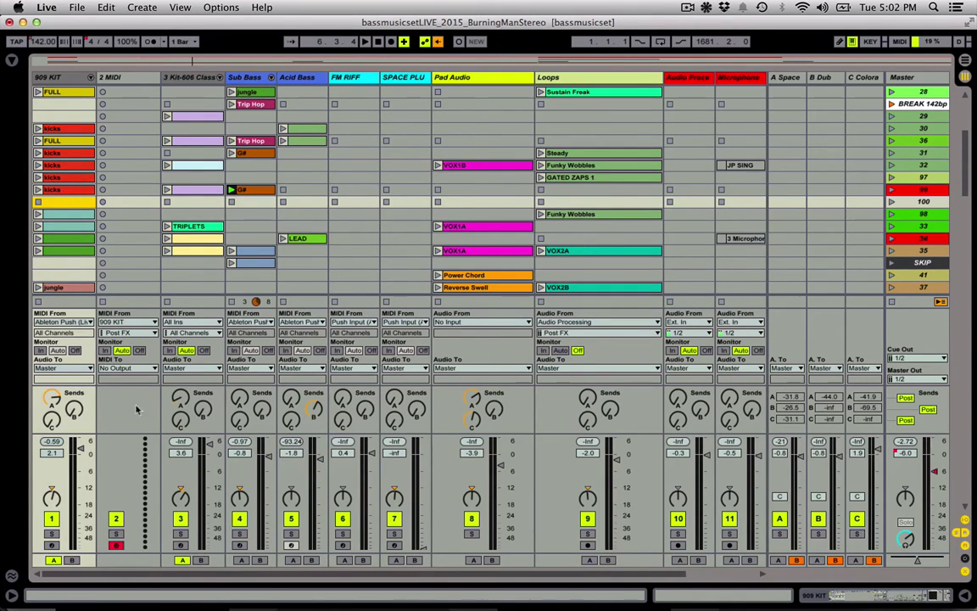
pyautogui.click(116, 79)
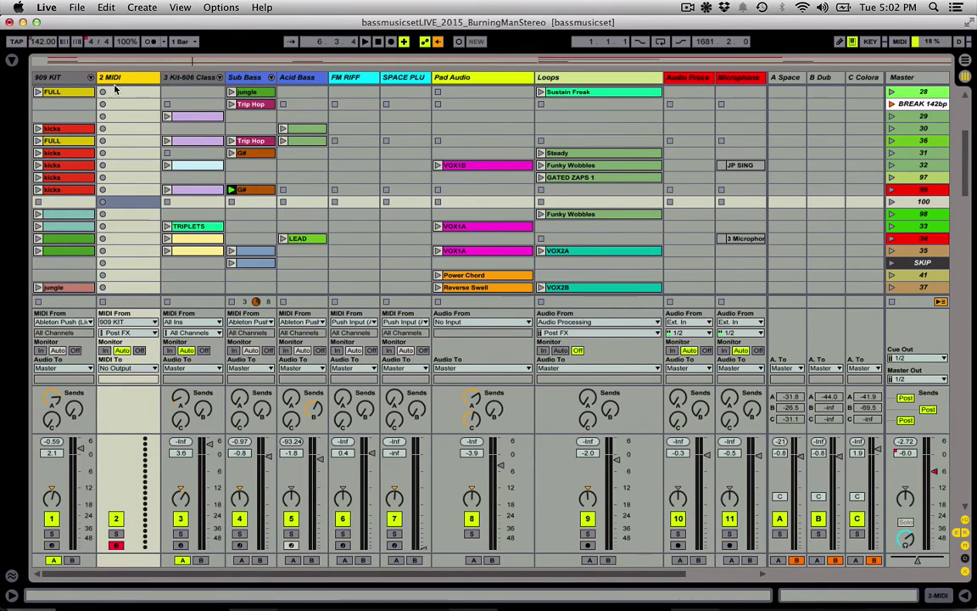
pyautogui.press('Delete')
pyautogui.moveTo(68, 140); pyautogui.dragTo(72, 219)
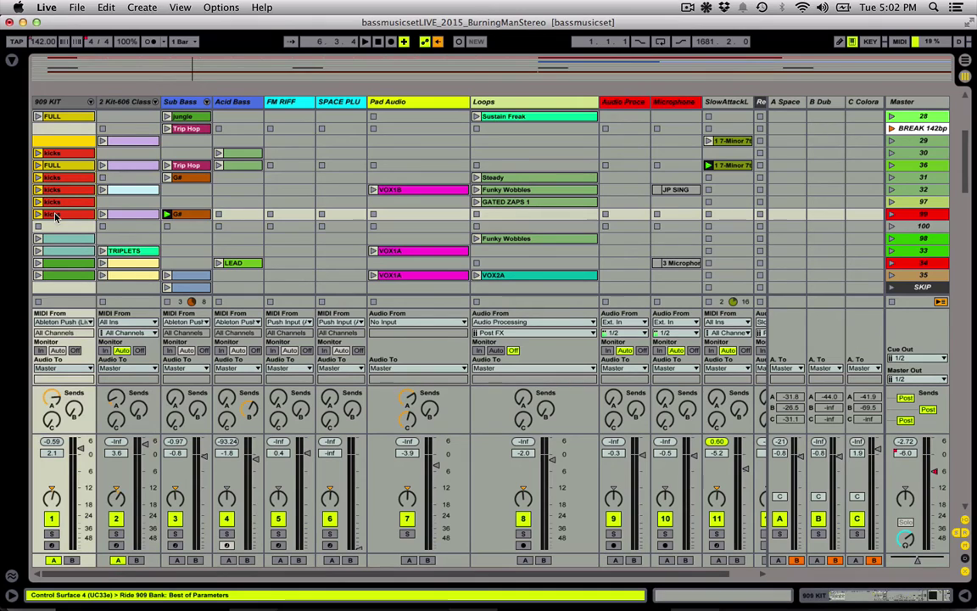
# Show the selected clips' settings in Clip View and hide the Sends and In/Out sections.
pyautogui.press('super+alt+l')
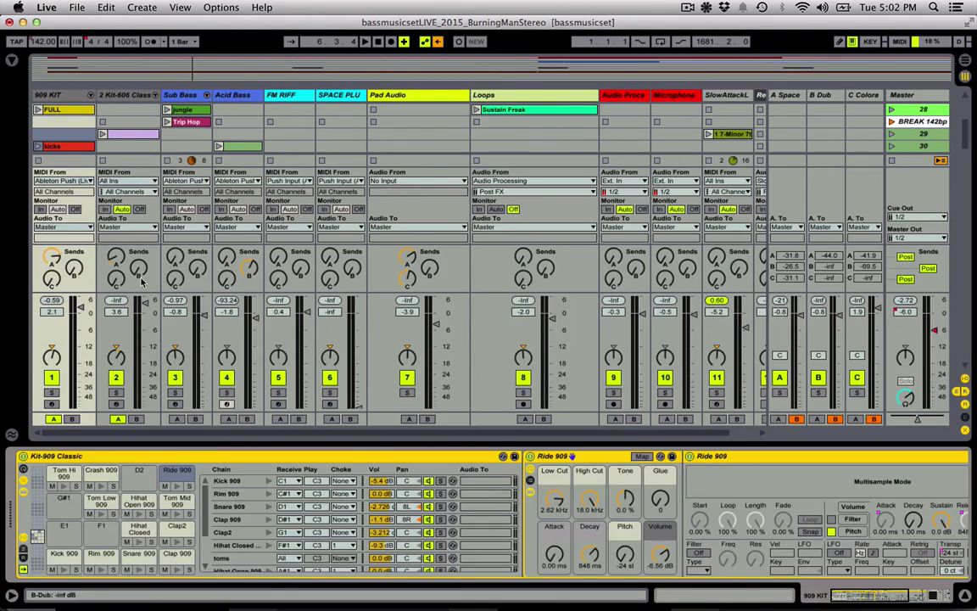
pyautogui.hotkey('shift', 'Tab')
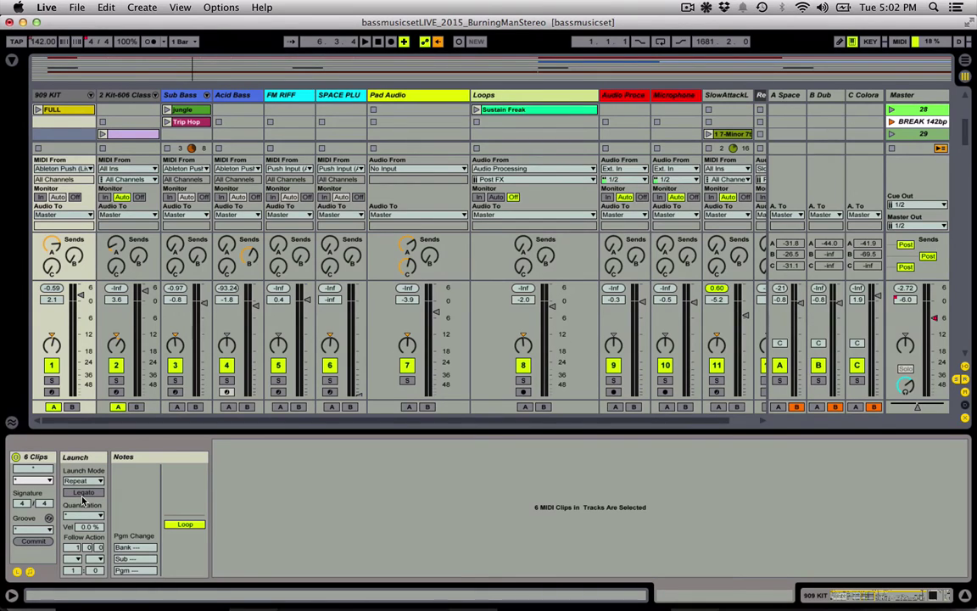
pyautogui.press('super+alt+s')
pyautogui.press('super+alt+i')
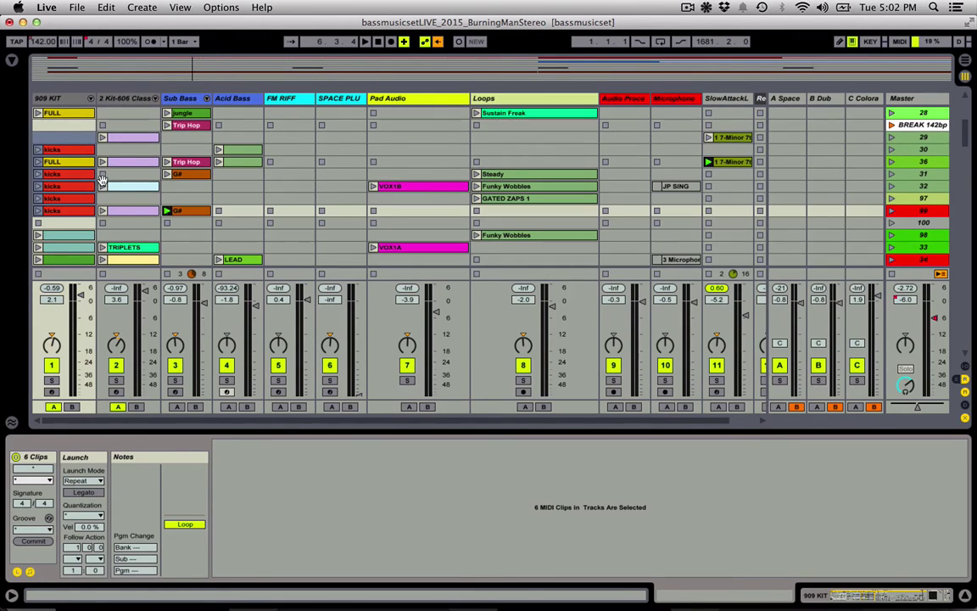
# Set the clips to Trigger launch mode with Legato on and launch quantization None.
pyautogui.click(81, 481)
pyautogui.click(84, 492)
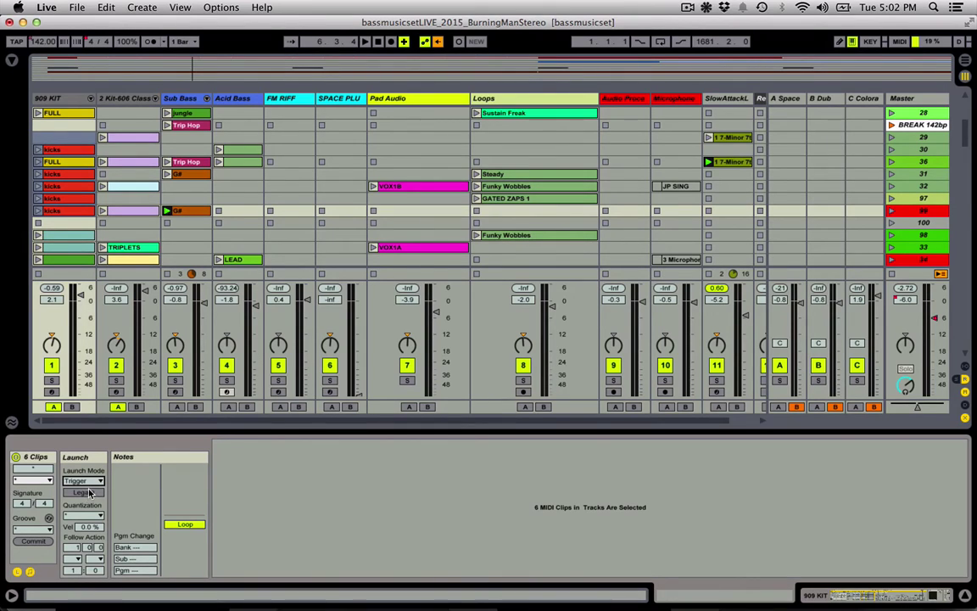
pyautogui.click(88, 493)
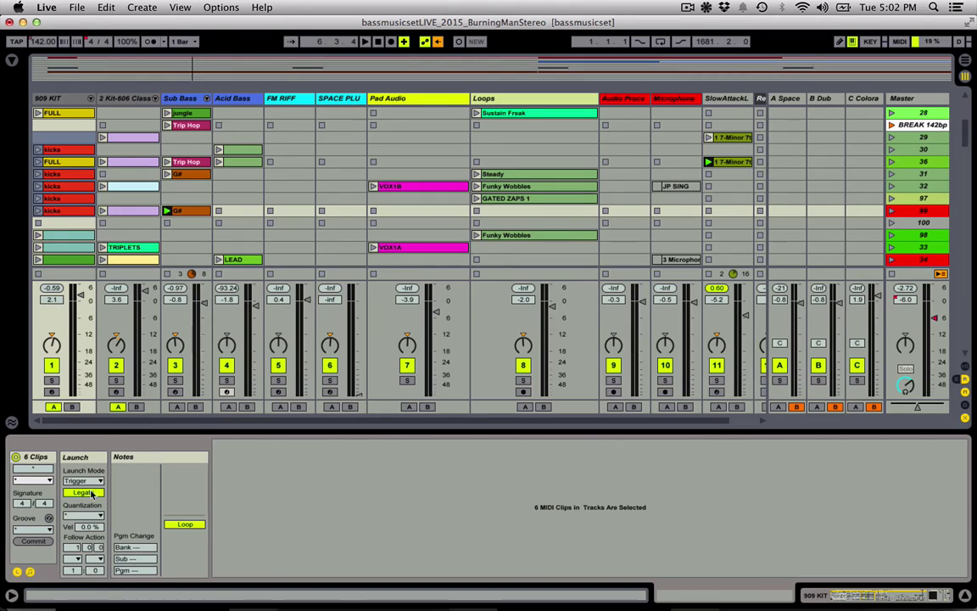
pyautogui.click(78, 516)
pyautogui.click(74, 373)
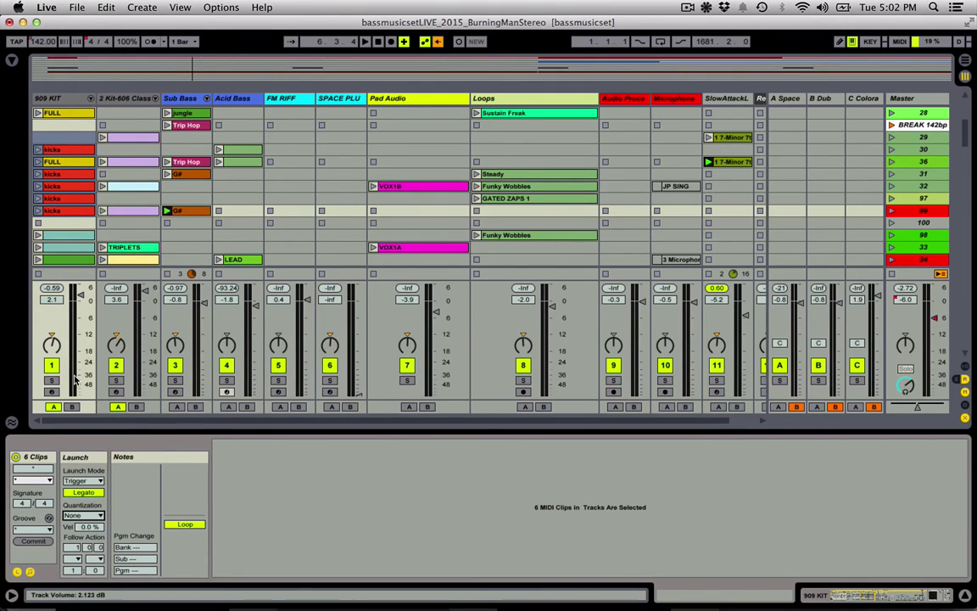
# Map the 909 KIT clips to computer keys 2, 3, 4 and 5 in Key Map mode.
pyautogui.press('super+k')
pyautogui.click(84, 151)
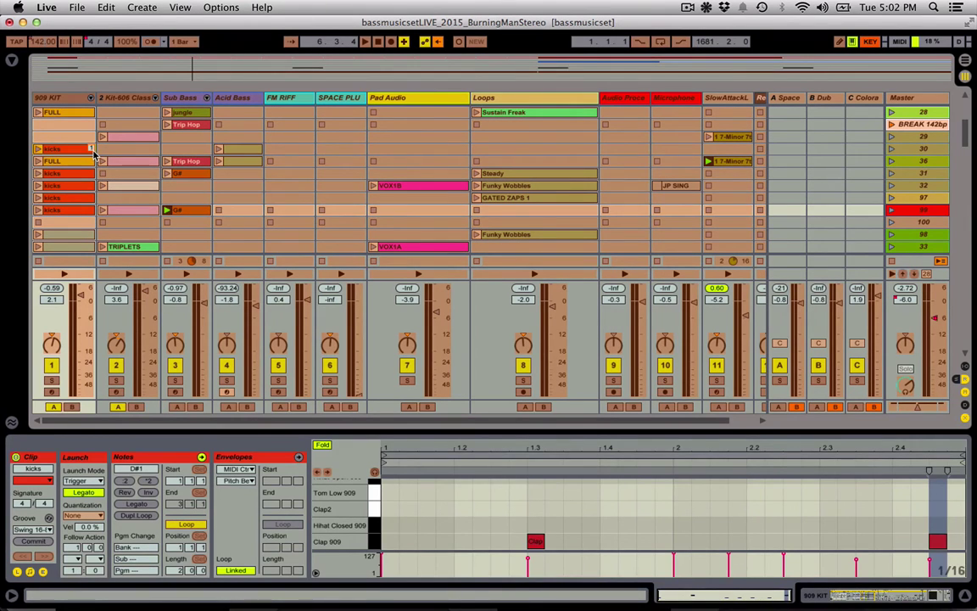
pyautogui.click(95, 156)
pyautogui.press('2')
pyautogui.press('Down')
pyautogui.press('3')
pyautogui.press('Down')
pyautogui.press('4')
pyautogui.press('Down')
pyautogui.press('5')
pyautogui.press('super+k')
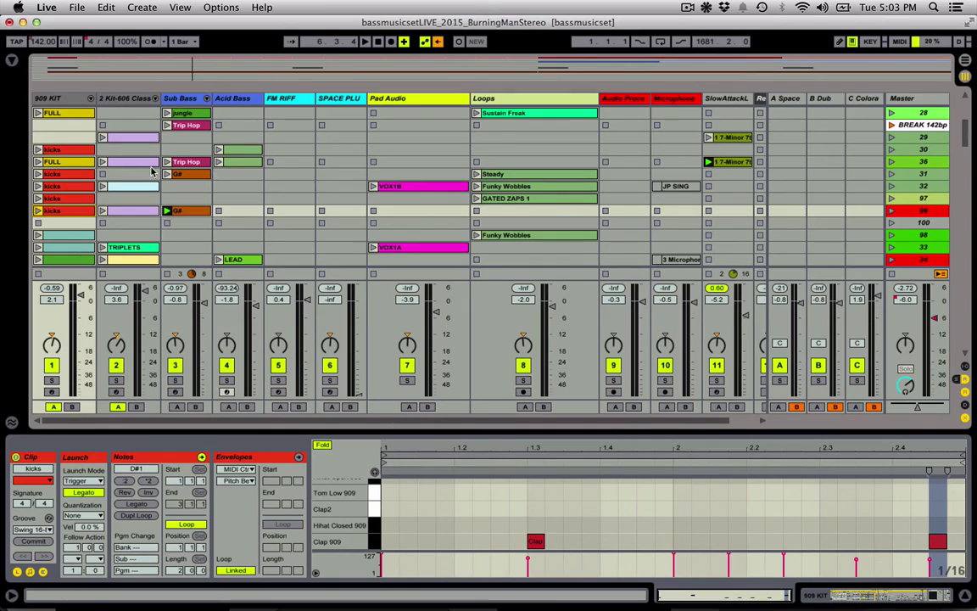
# Switch between 909 KIT's kicks and FULL clips using the mapped number keys, ending on FULL.
pyautogui.press('2')
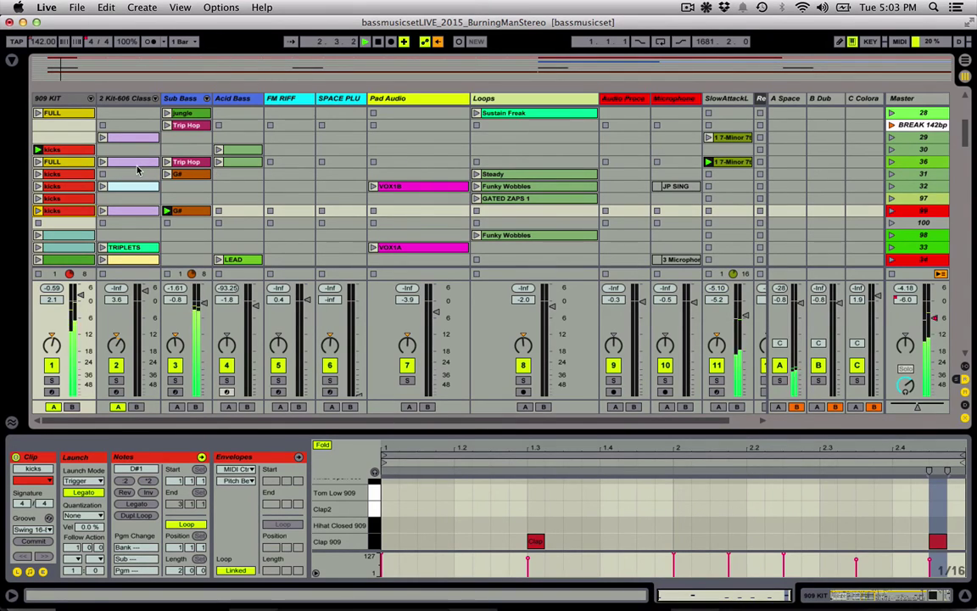
pyautogui.press('5')
pyautogui.press('2')
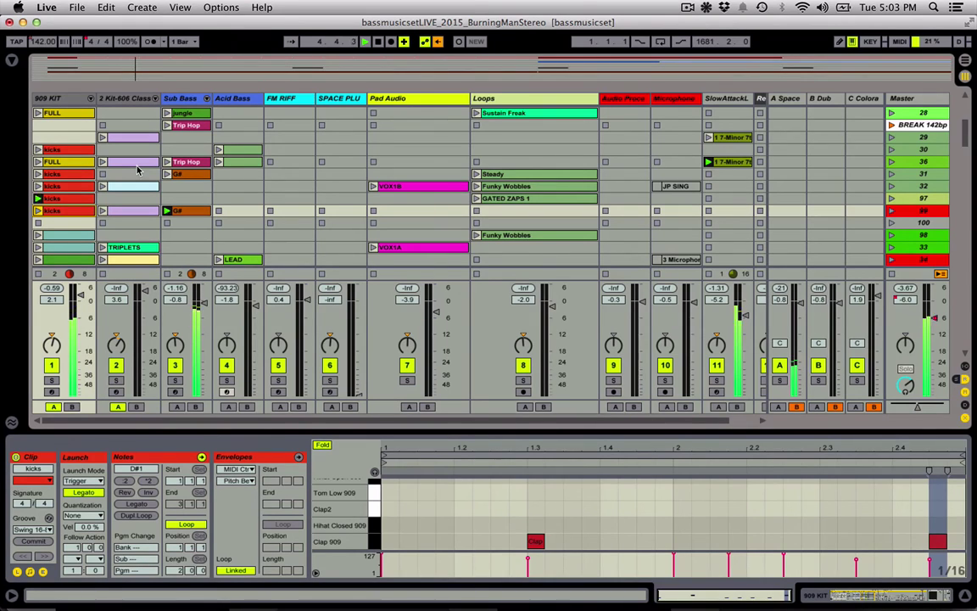
pyautogui.press('5')
pyautogui.press('4')
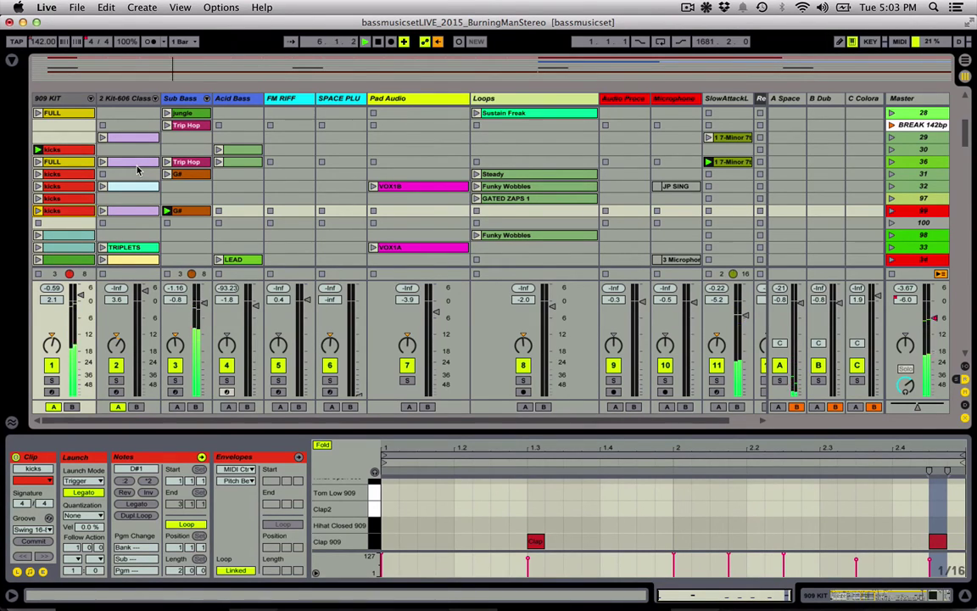
pyautogui.press('0')
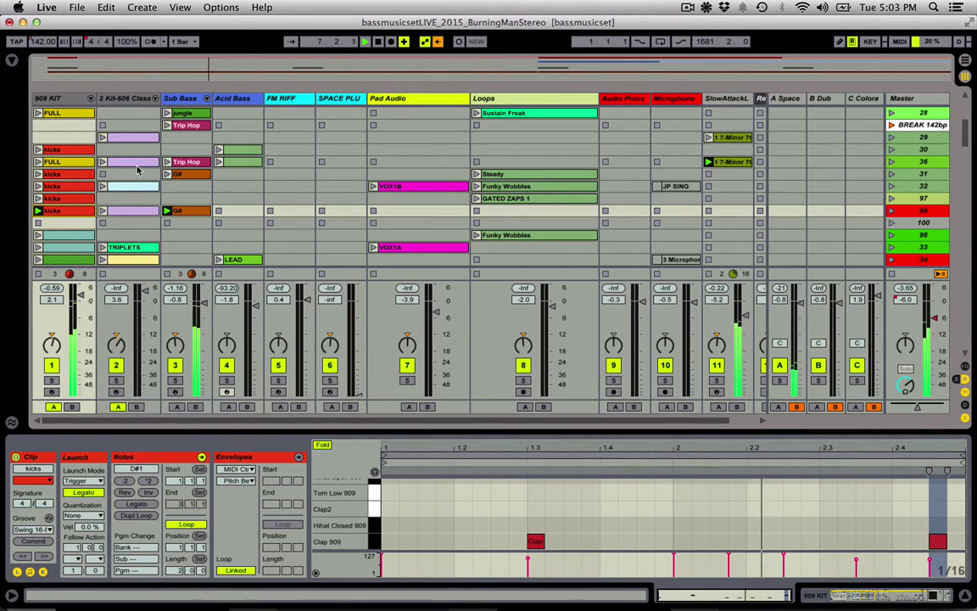
pyautogui.press('3')
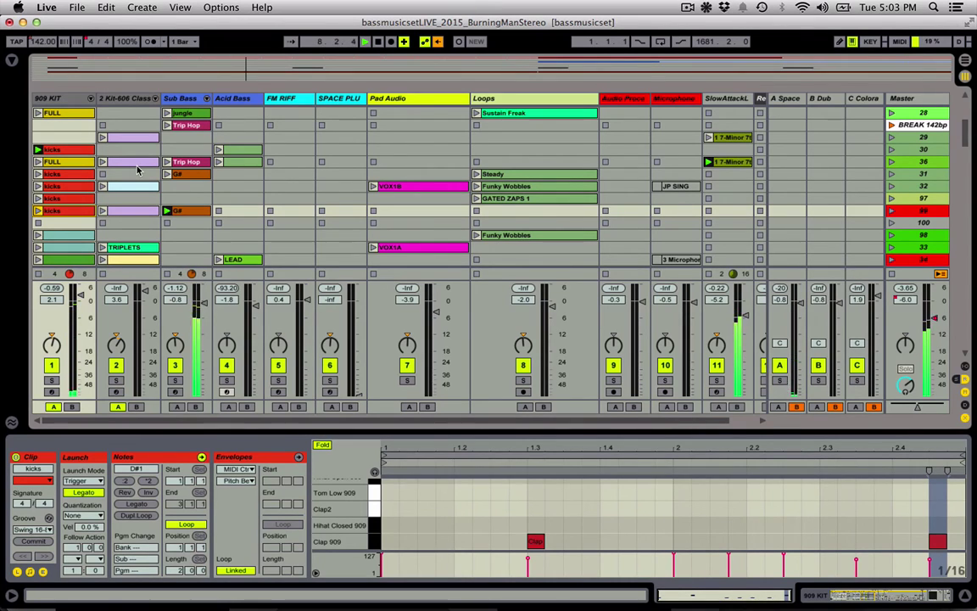
pyautogui.press('1')
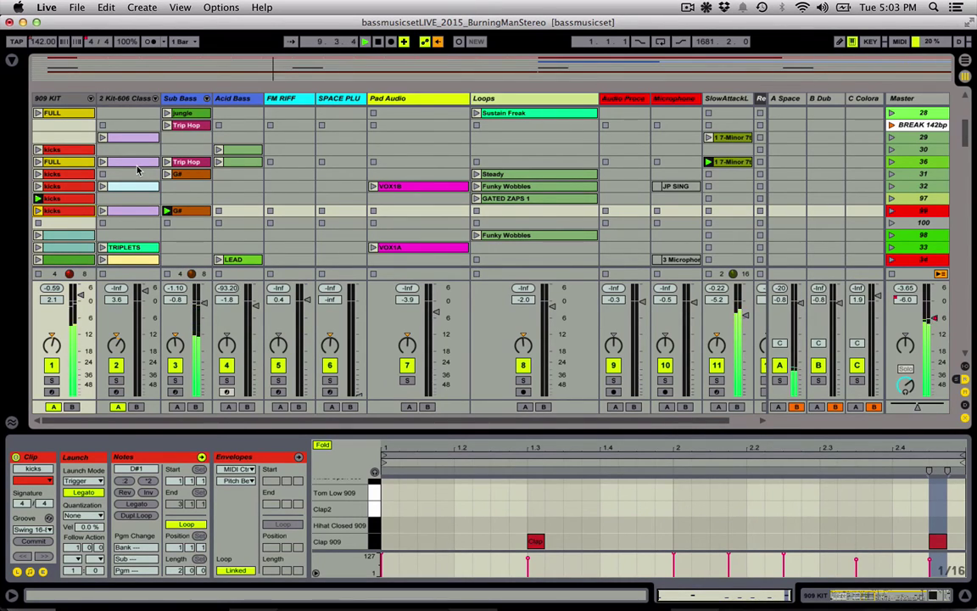
pyautogui.press('4')
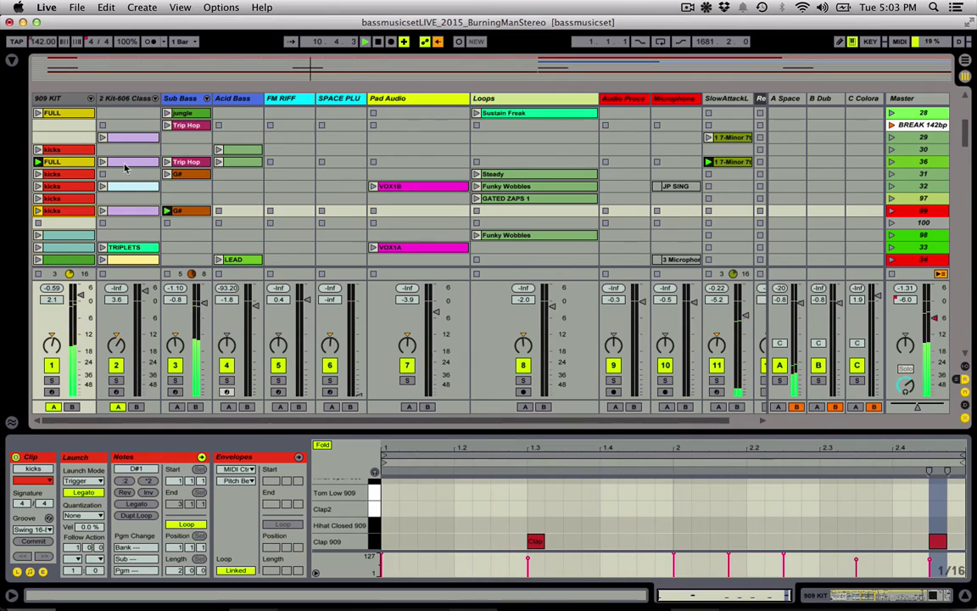
pyautogui.press('3')
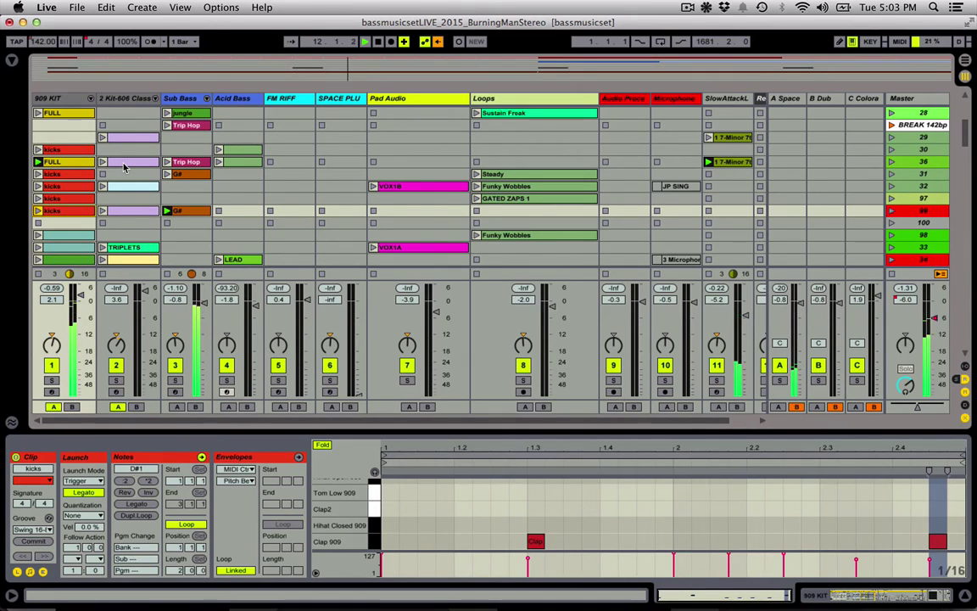
pyautogui.press('1')
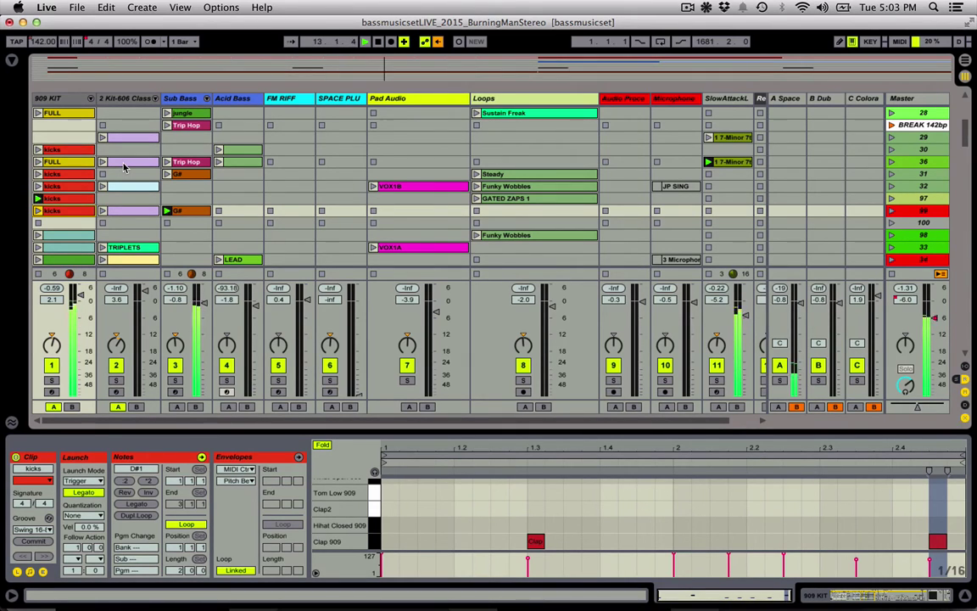
pyautogui.press('5')
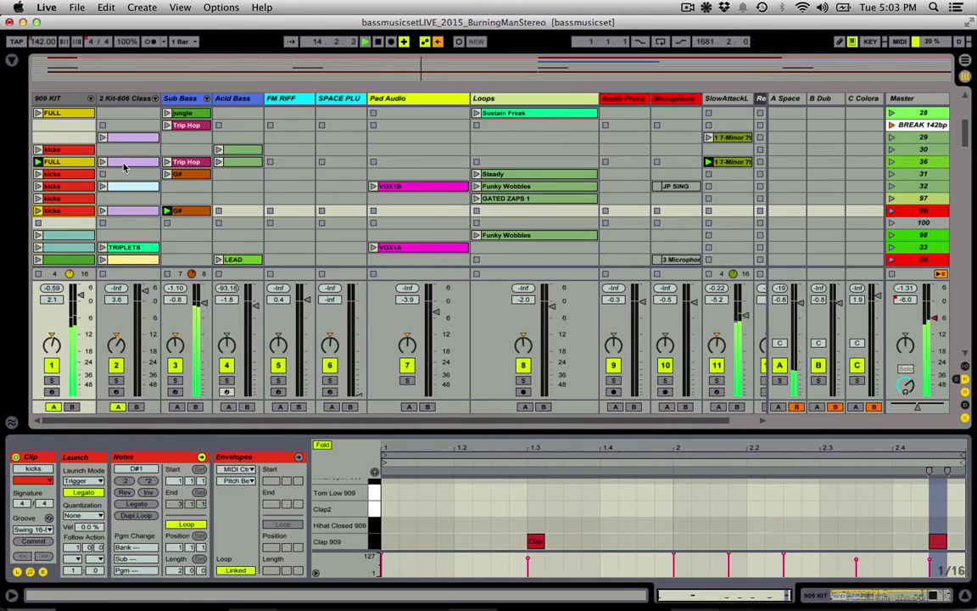
pyautogui.press('1')
pyautogui.press('5')
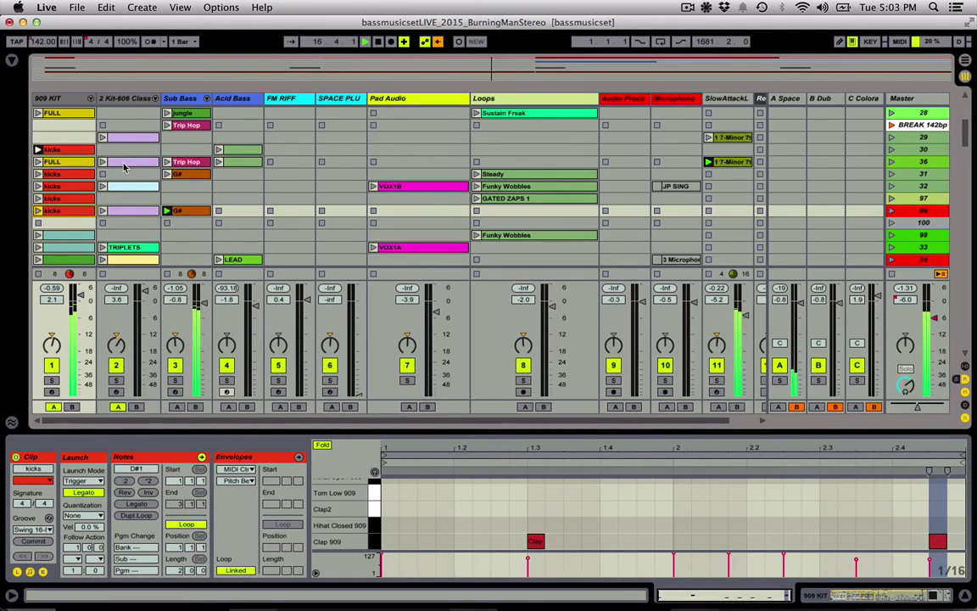
pyautogui.press('1')
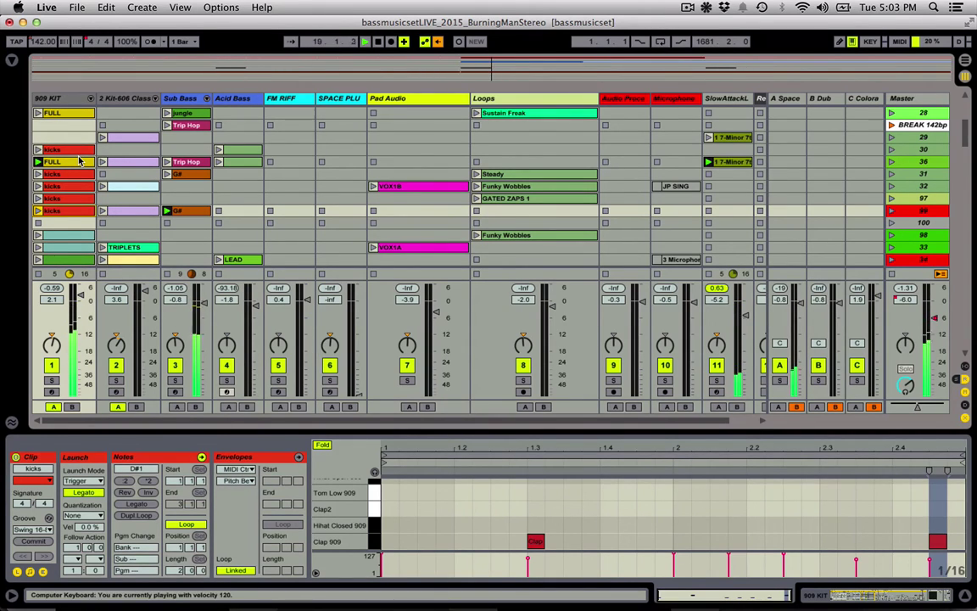
# Show the FULL clip's notes, then select the Steady, VOX1B and LEAD clips and launch them together.
pyautogui.click(80, 161)
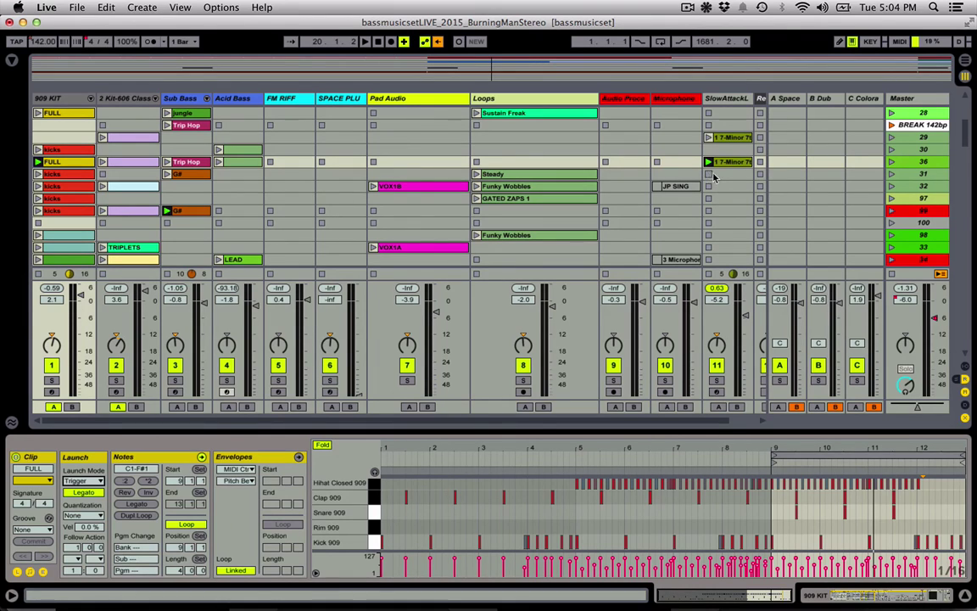
pyautogui.moveTo(728, 176); pyautogui.dragTo(490, 155)
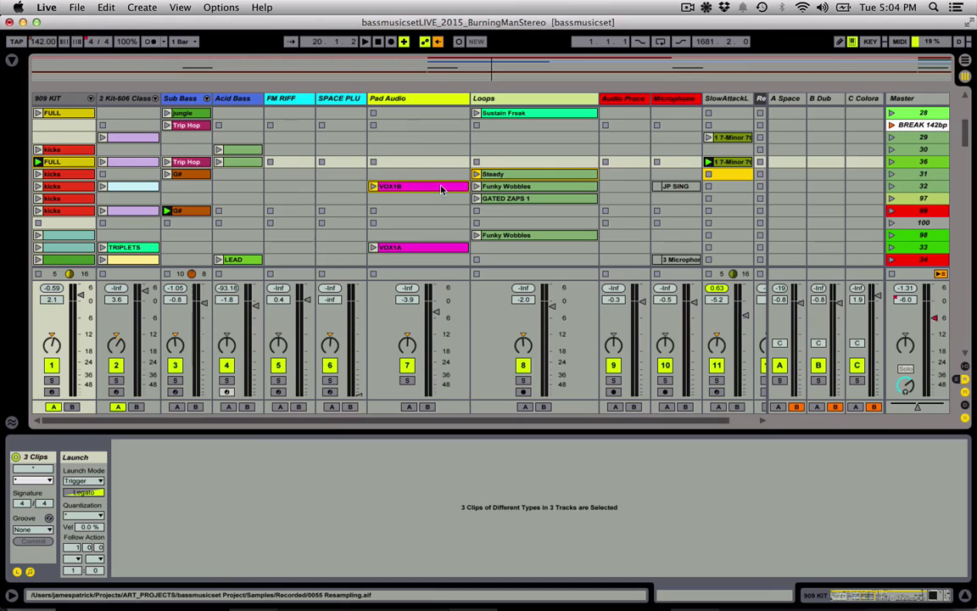
pyautogui.keyDown('super'); pyautogui.click(244, 152); pyautogui.keyUp('super')
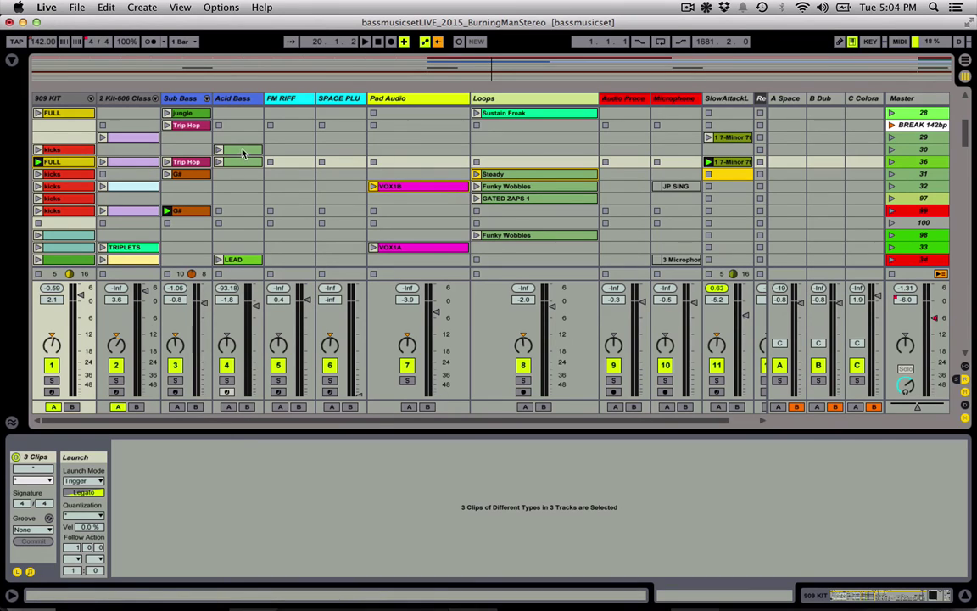
pyautogui.keyDown('super'); pyautogui.click(236, 260); pyautogui.keyUp('super')
pyautogui.press('Return')
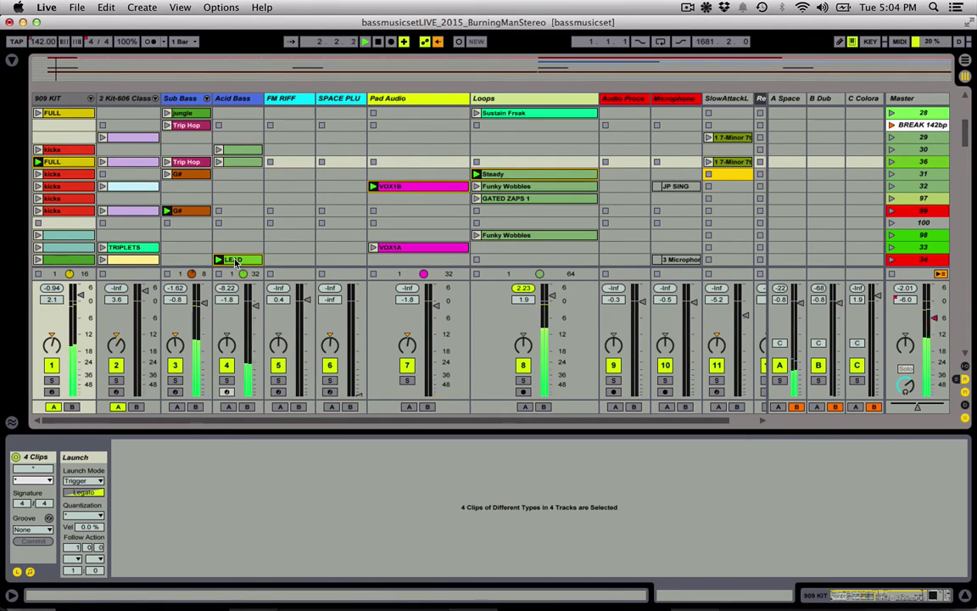